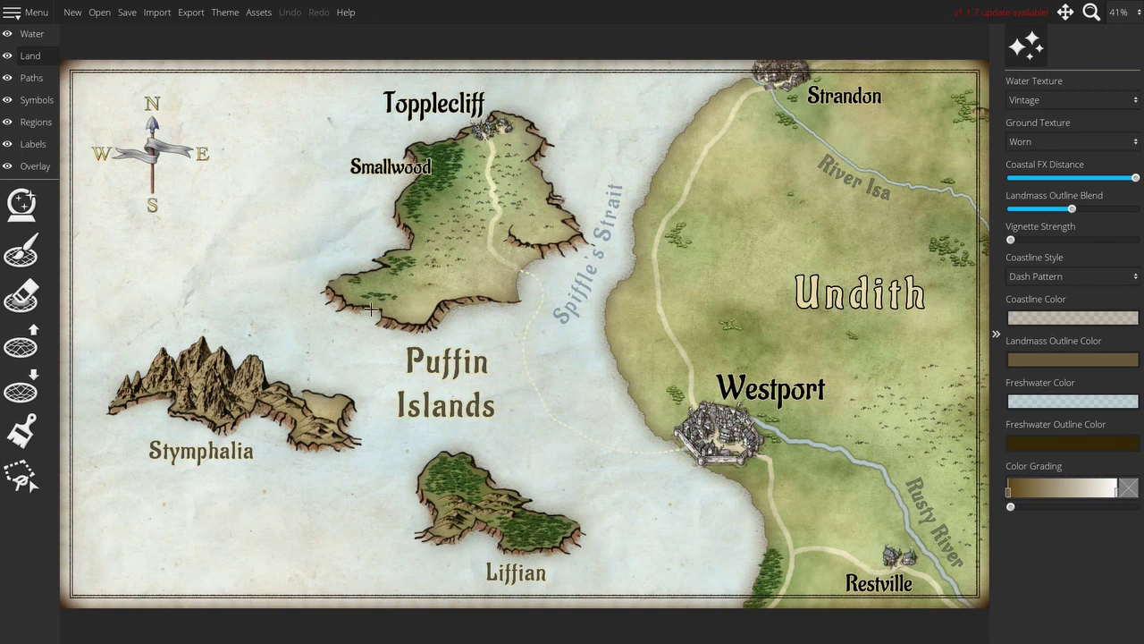
Step: Set the map width to 3263 px (height 1924) with Scale Map turned on
click(16, 15)
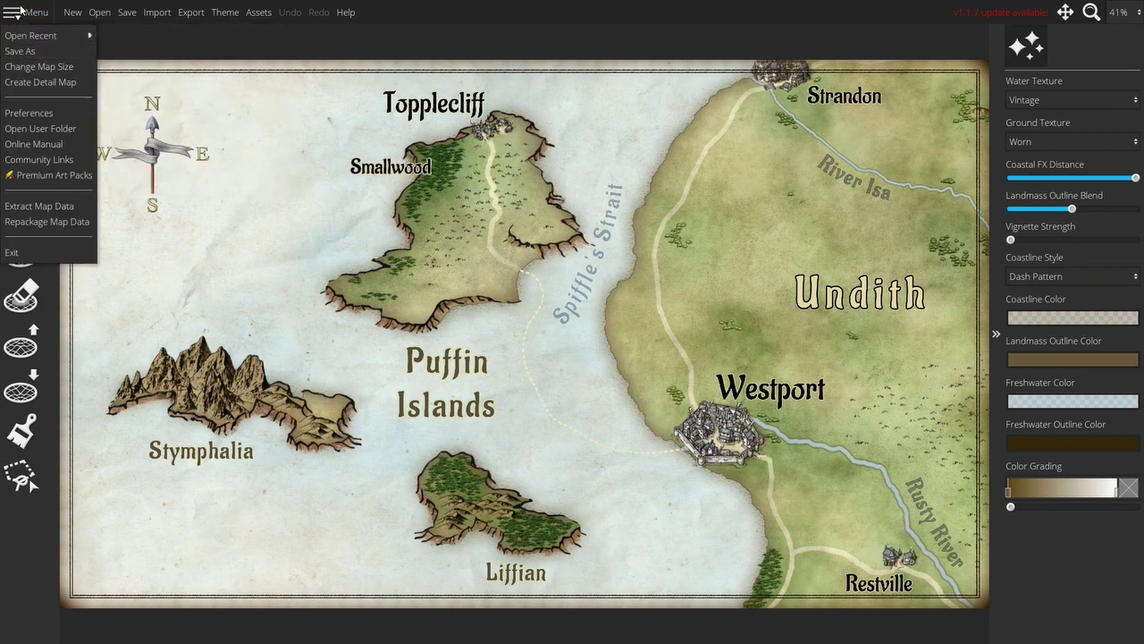
click(40, 68)
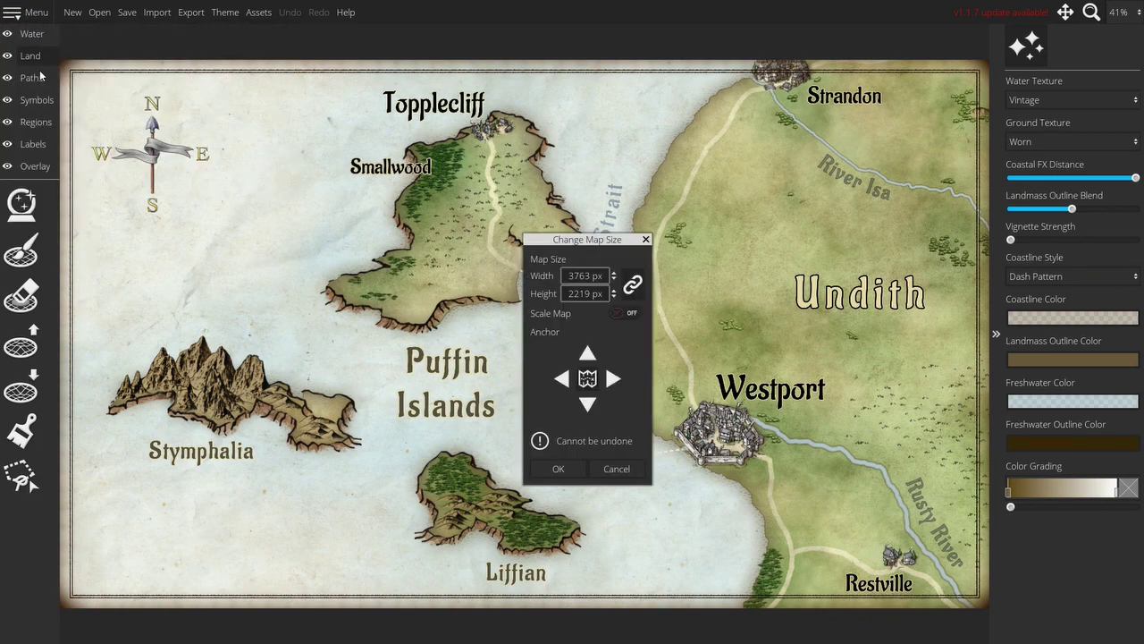
click(578, 276)
text(2)
click(581, 293)
click(624, 313)
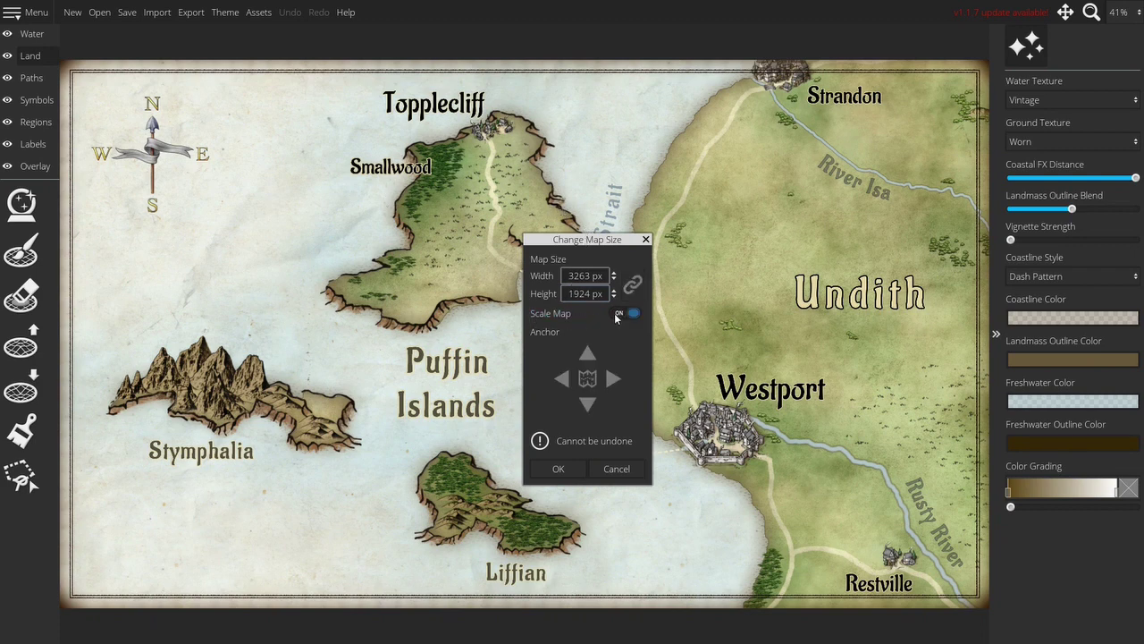
Step: Apply the 3263 × 1924 resize, then shrink the map further to height 900 (1526 × 900 px)
click(559, 474)
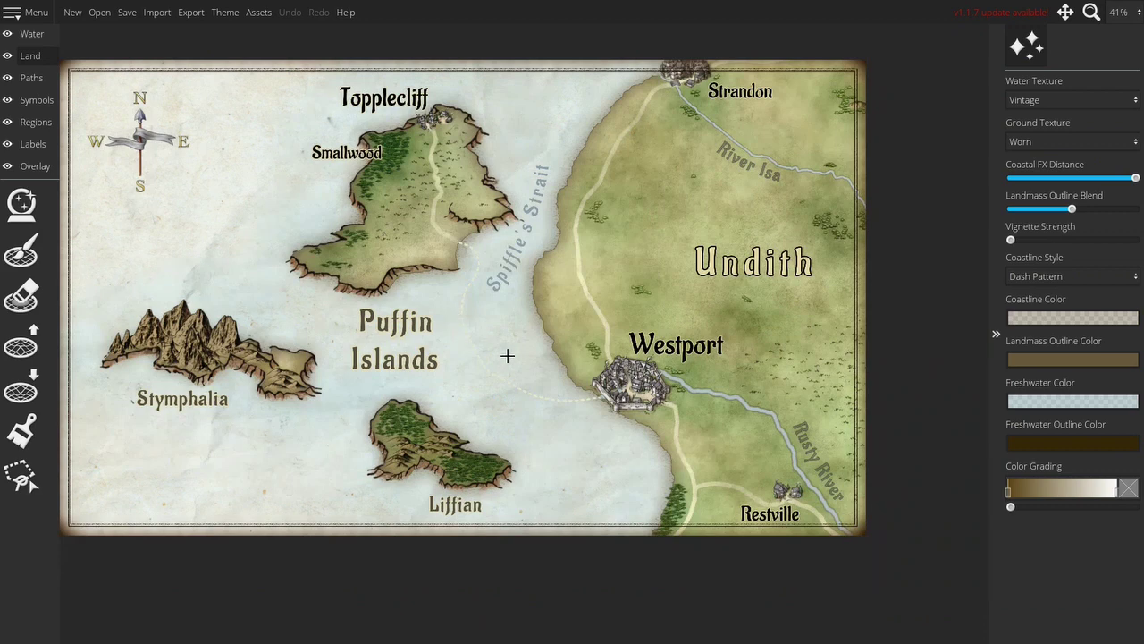
drag(484, 384, 524, 405)
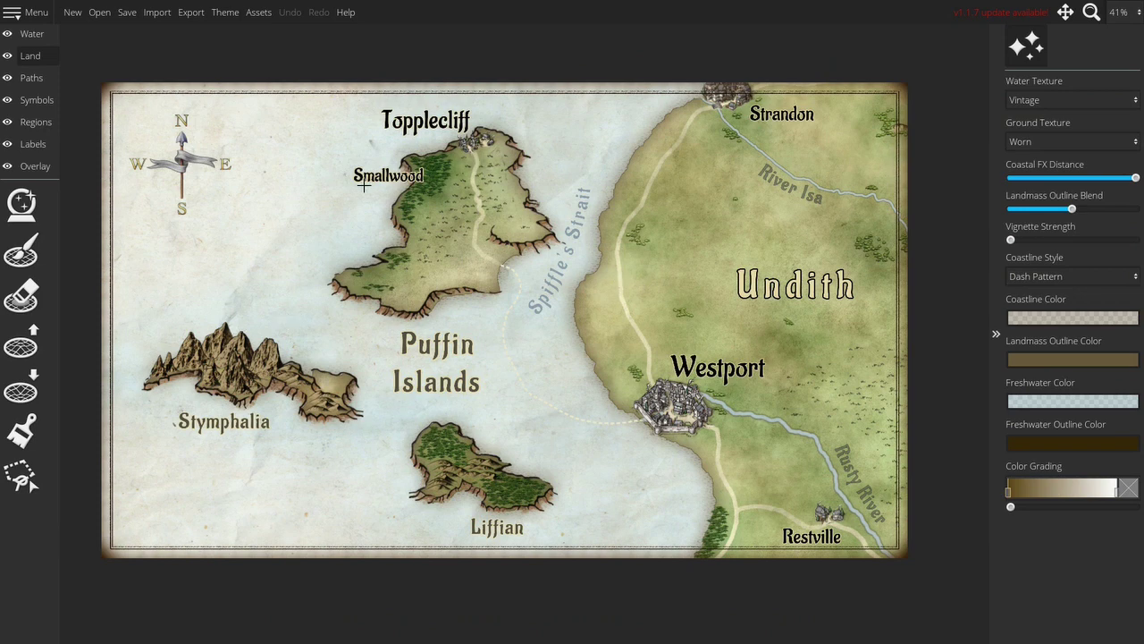
click(18, 11)
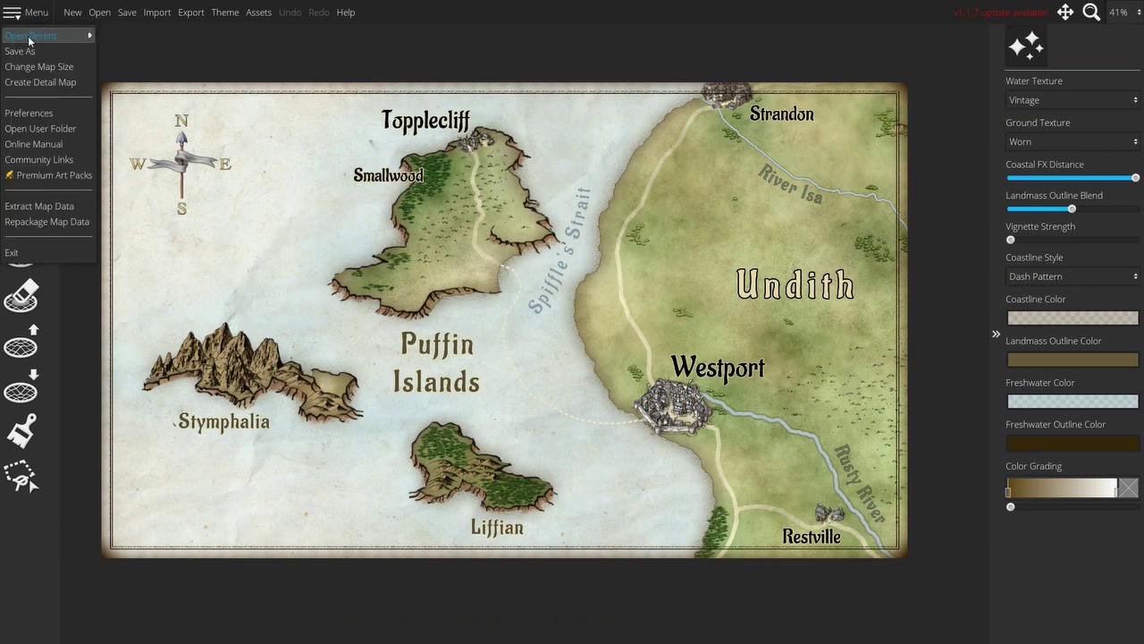
click(43, 62)
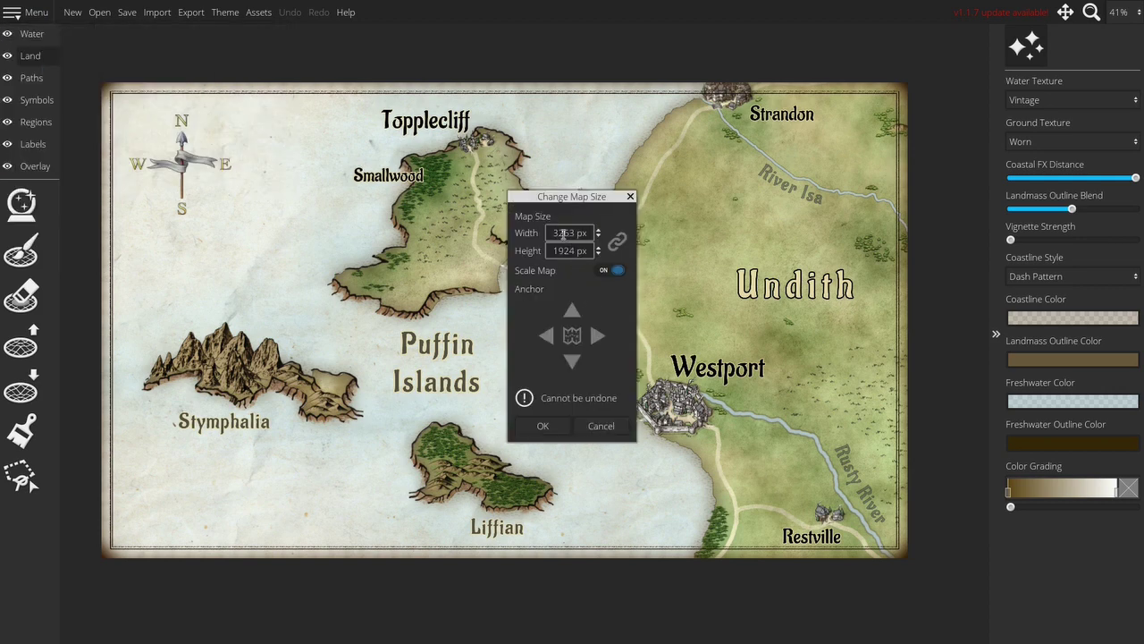
click(562, 253)
text(900)
click(545, 432)
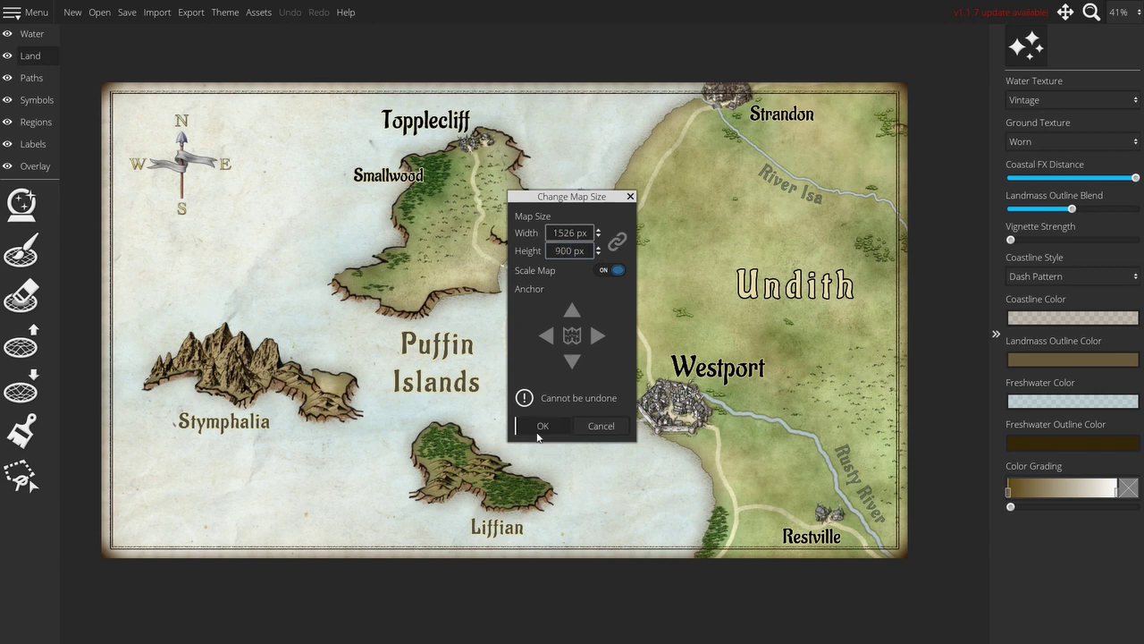
scroll(204, 183, up, 4)
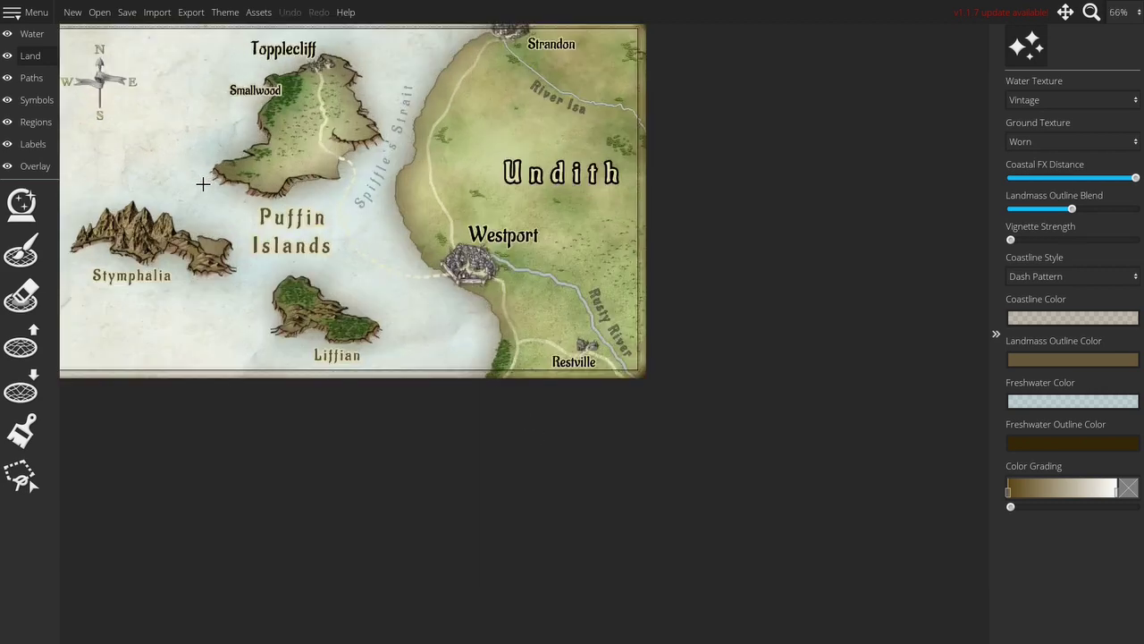
scroll(188, 174, up, 1)
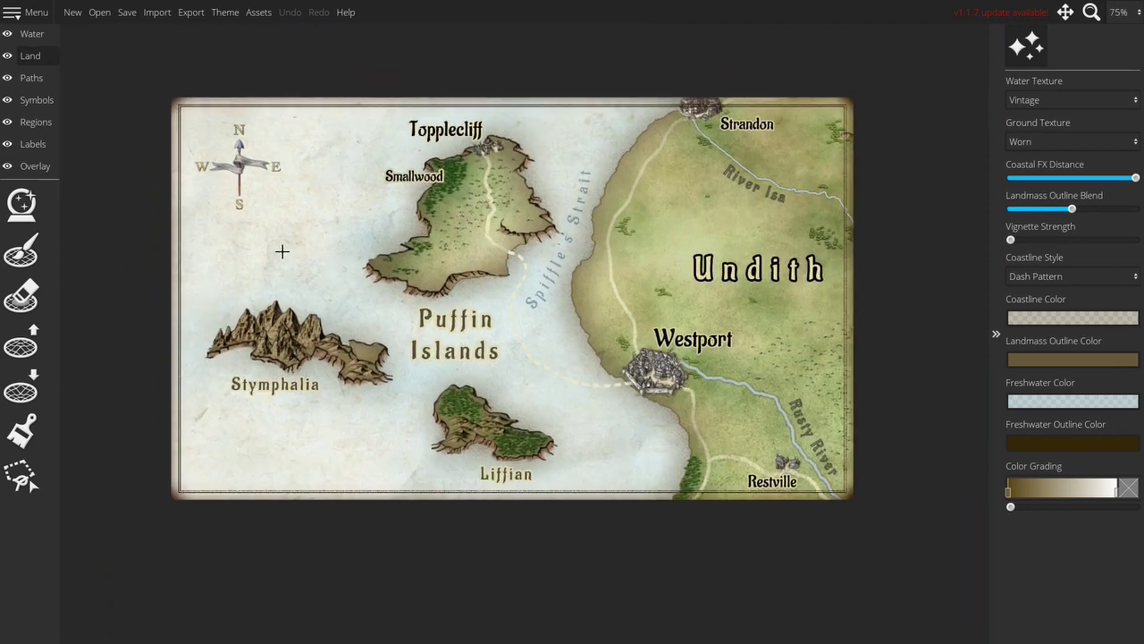
Step: Select the Puffin Islands label on the Labels layer to view its Aladin size-57 settings
click(34, 144)
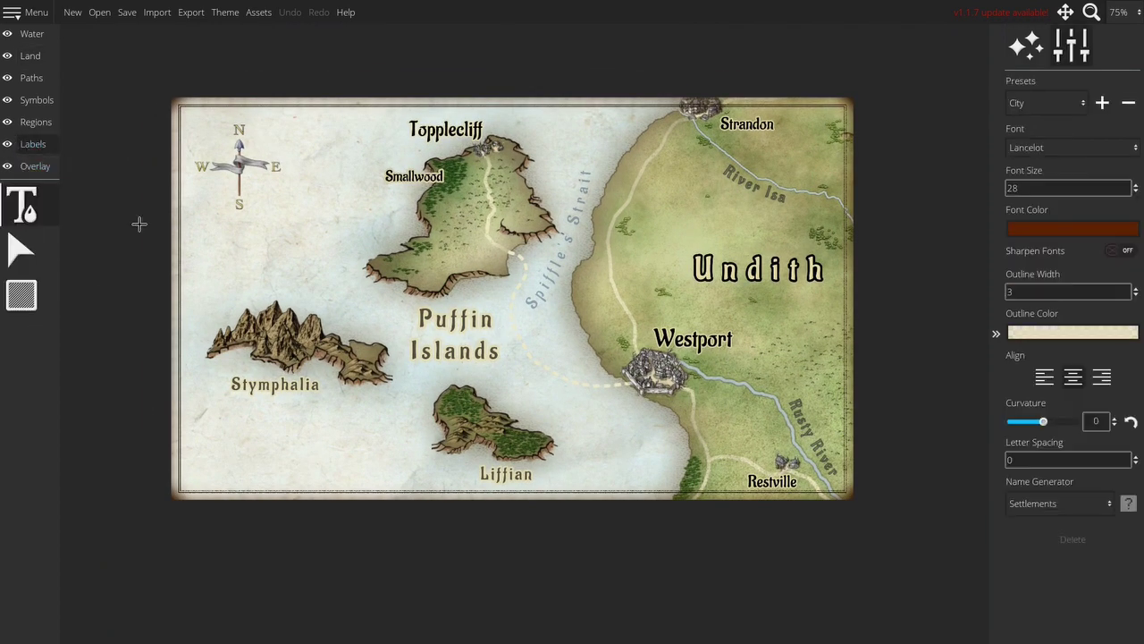
click(463, 320)
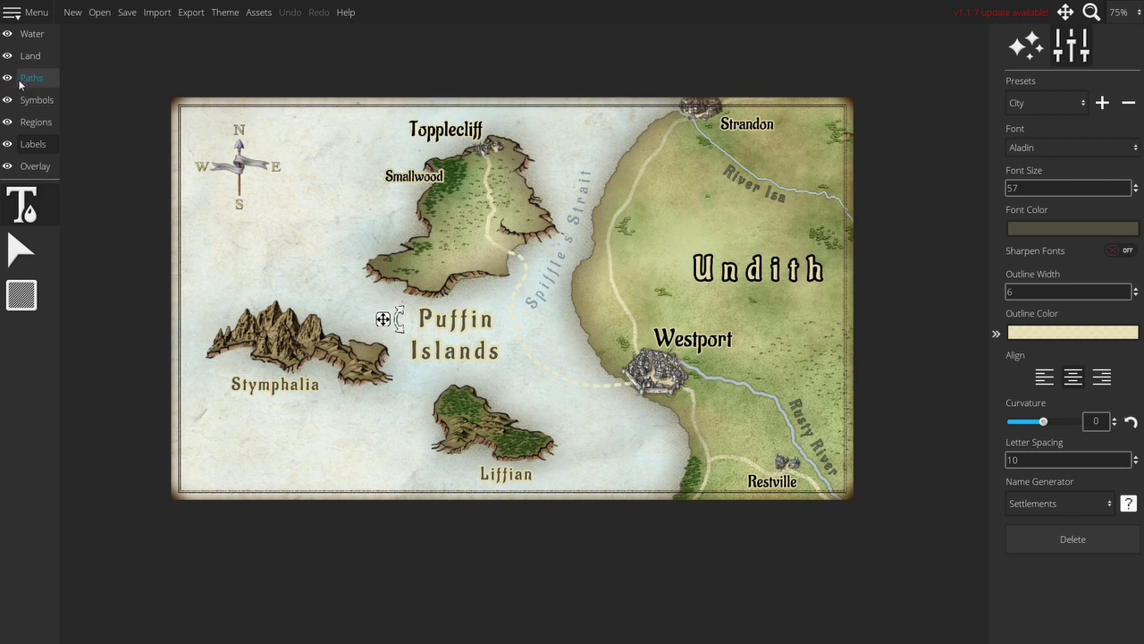
click(13, 12)
Step: Enlarge the map to width 3800 px, giving 3800 × 2241 px
click(63, 69)
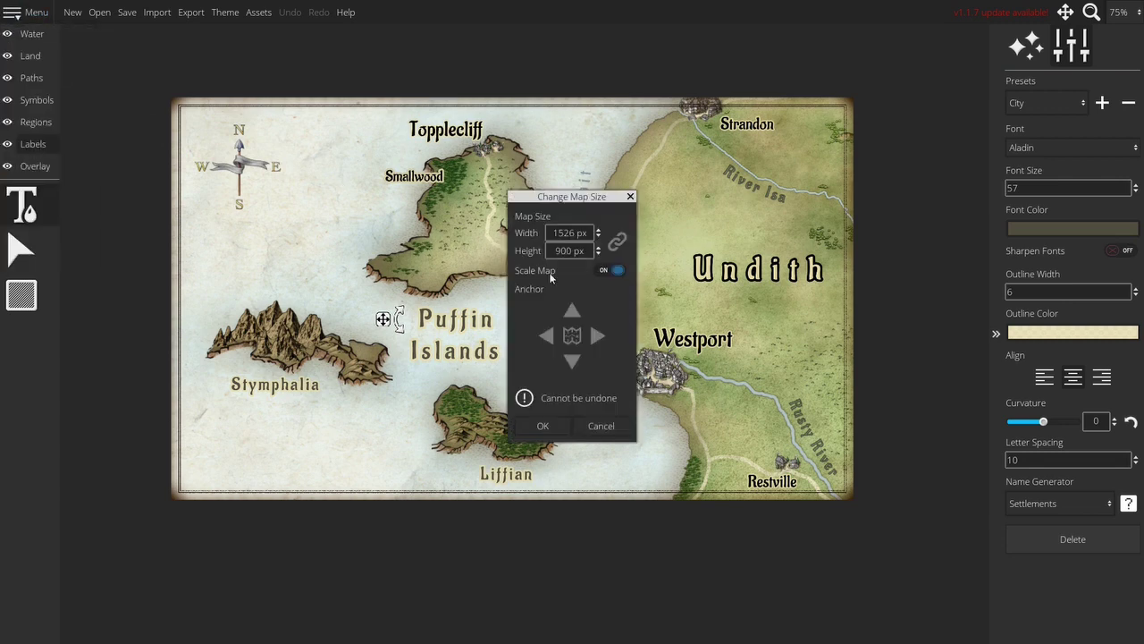
click(560, 233)
text(3800)
key(Tab)
click(546, 425)
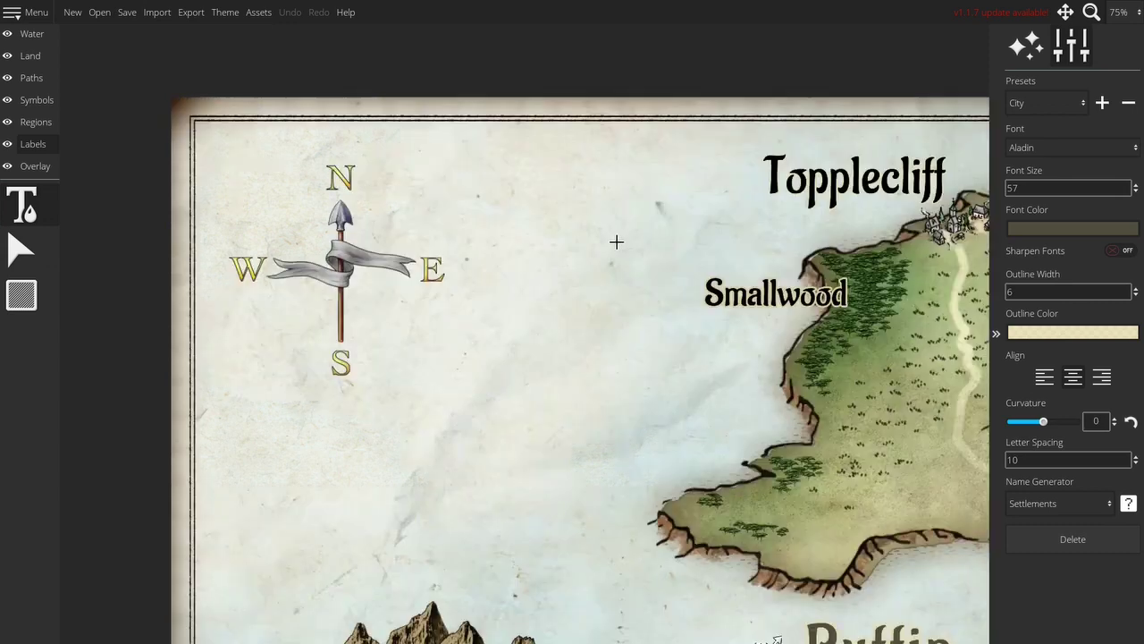
scroll(653, 279, down, 2)
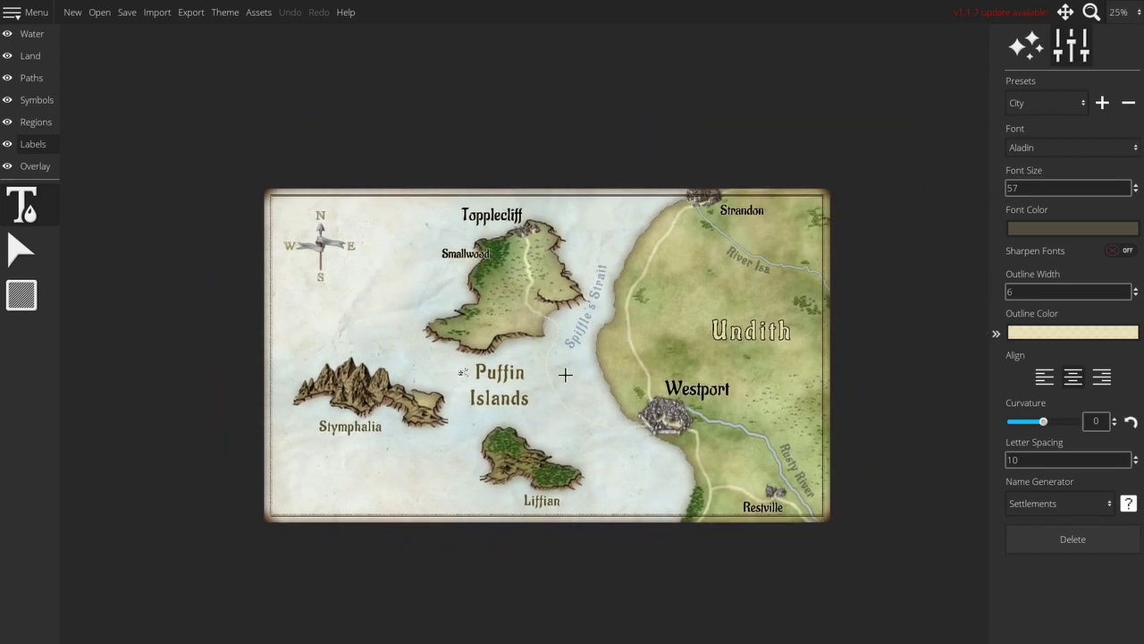
scroll(564, 379, up, 1)
Step: Turn Scale Map off and crop the map around the centre to 3000 × 1769 px
click(27, 12)
click(36, 67)
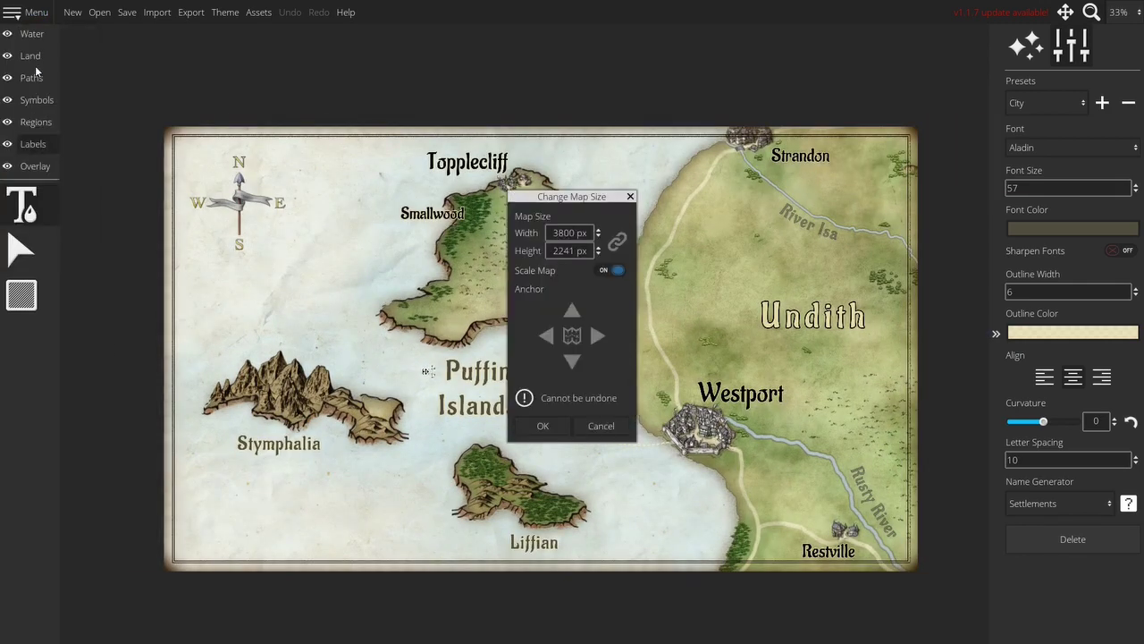
click(617, 270)
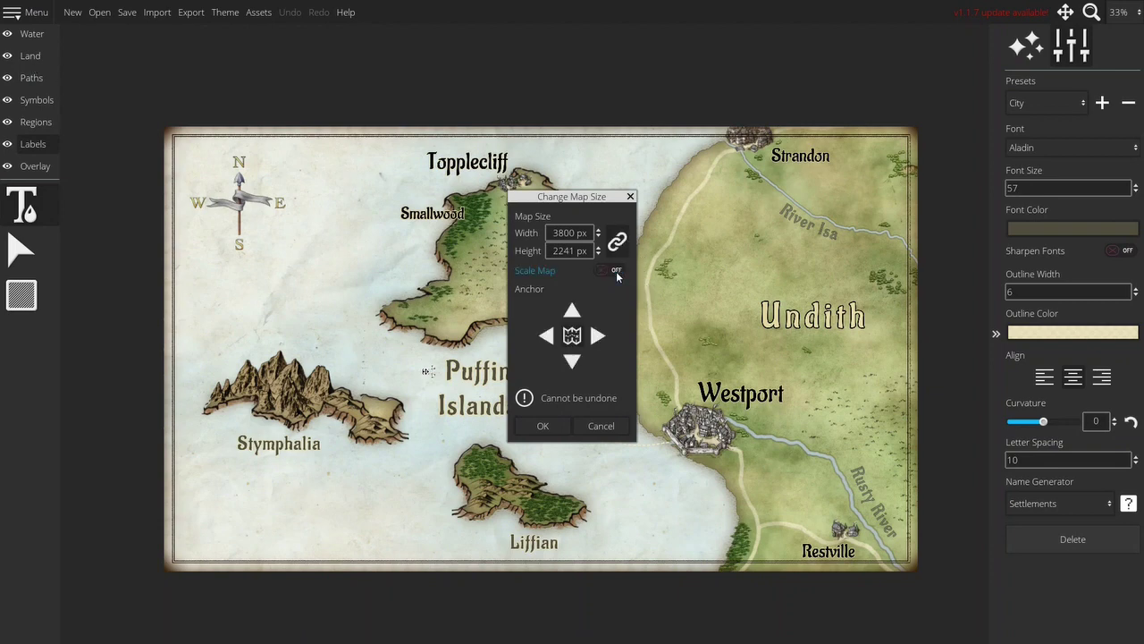
click(565, 232)
key(BackSpace)
text(0)
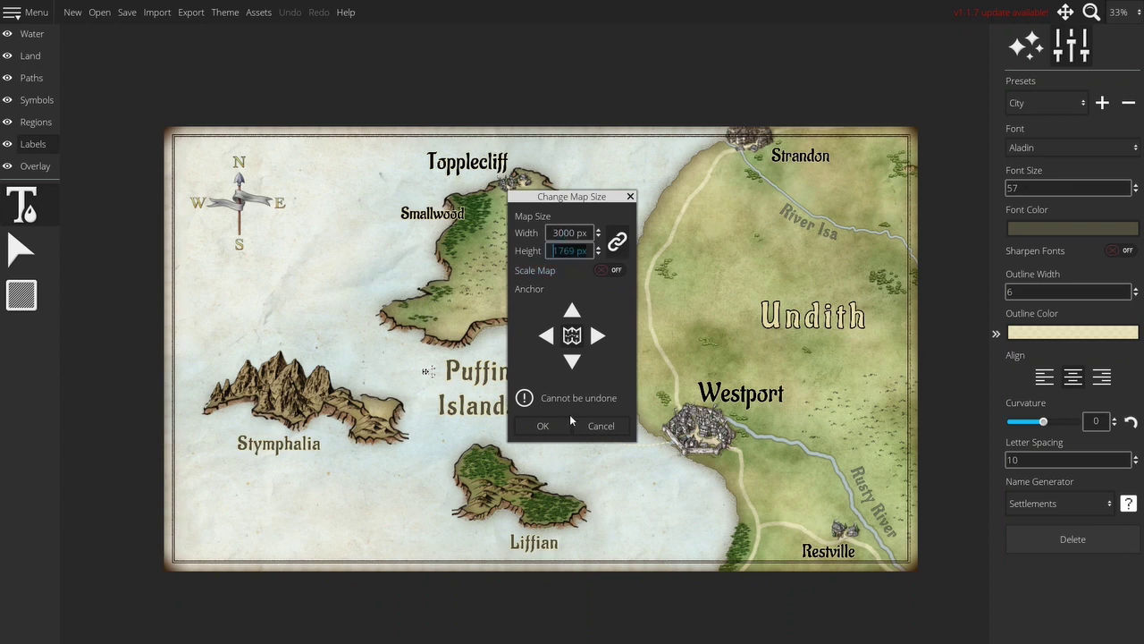
click(543, 426)
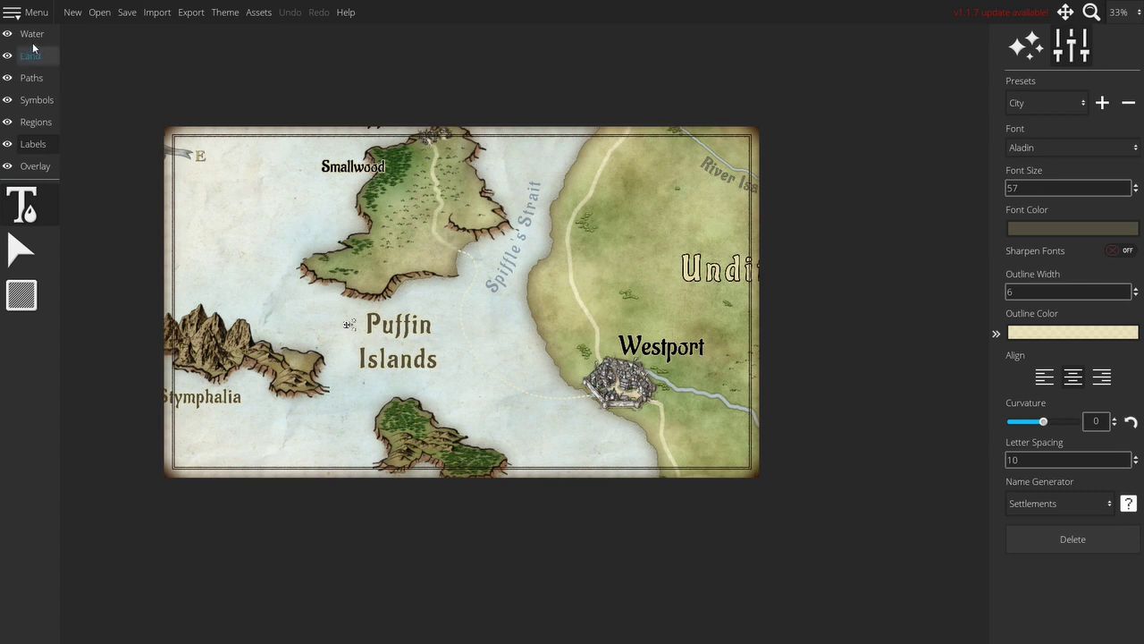
click(18, 14)
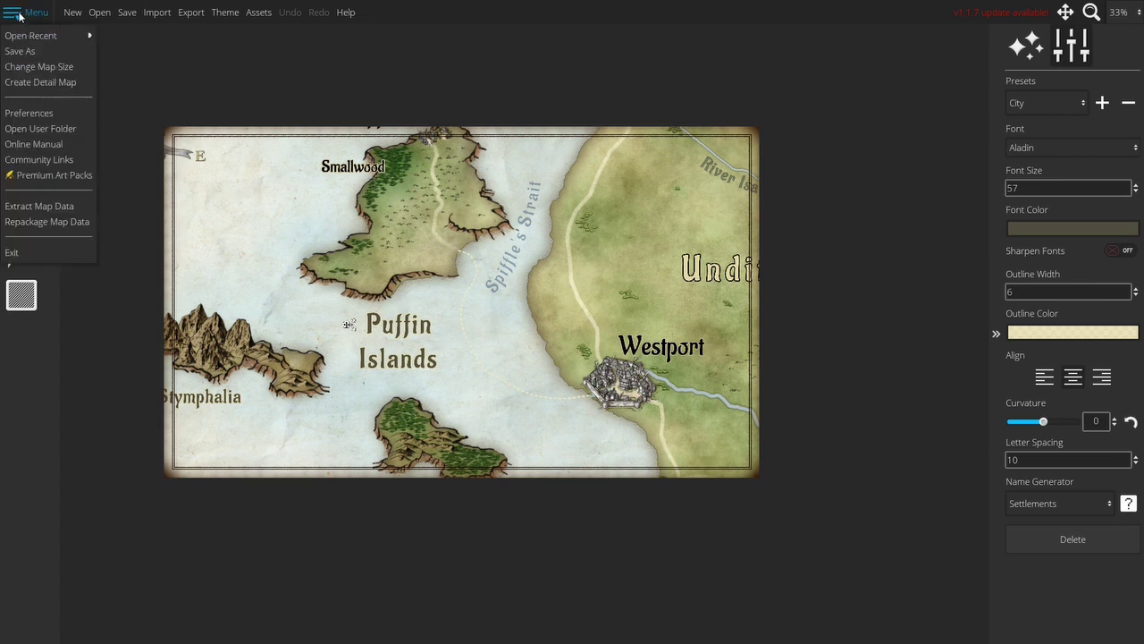
Step: Expand the unscaled canvas to 3900 × 2300 px, adding blank margin around the land
click(32, 67)
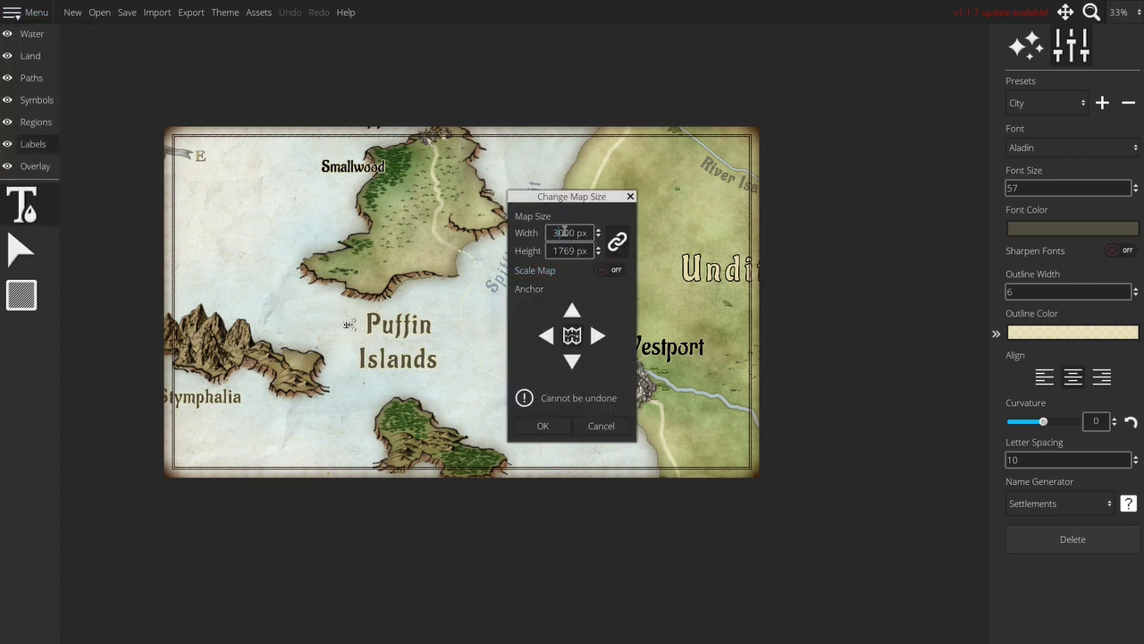
text(9)
key(Tab)
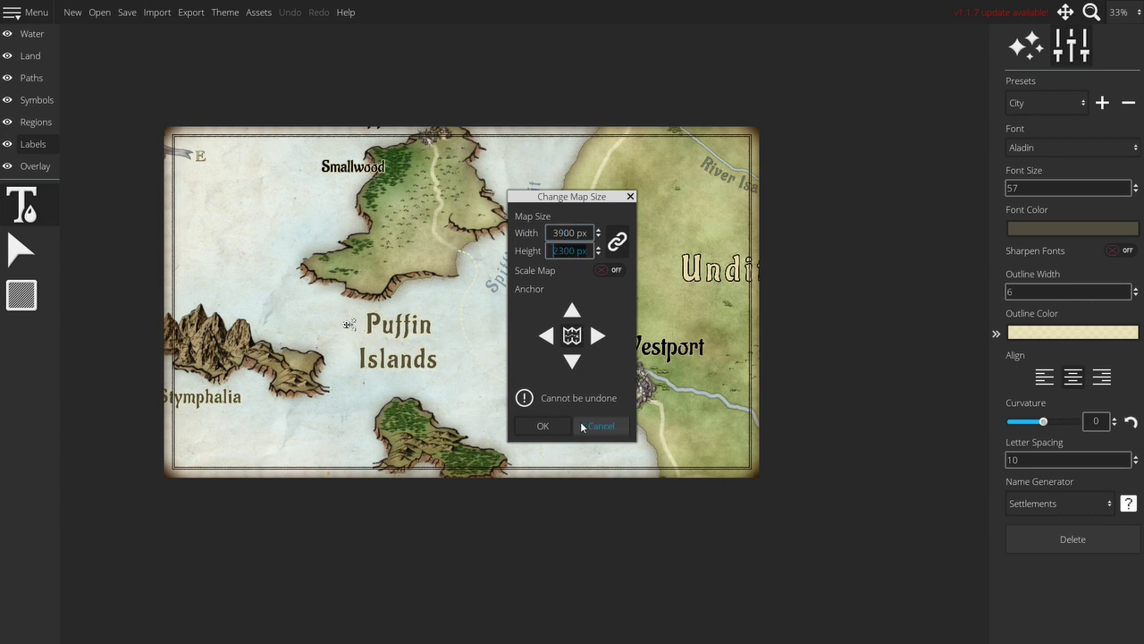
click(543, 428)
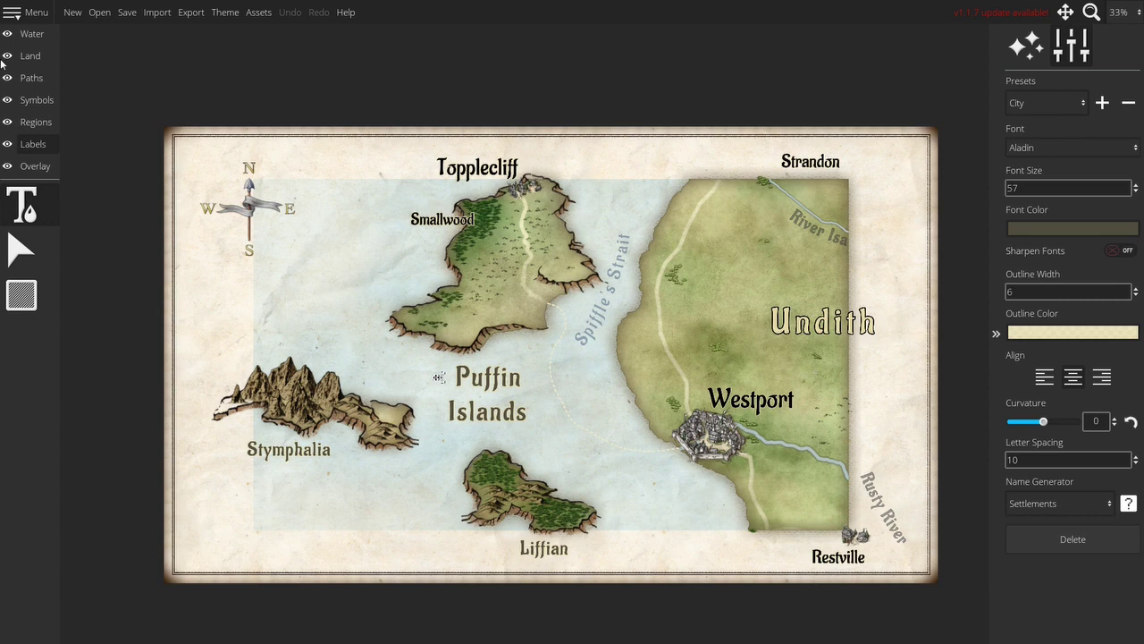
Step: Reopen the most recently used map file
click(14, 14)
mouse_move(35, 40)
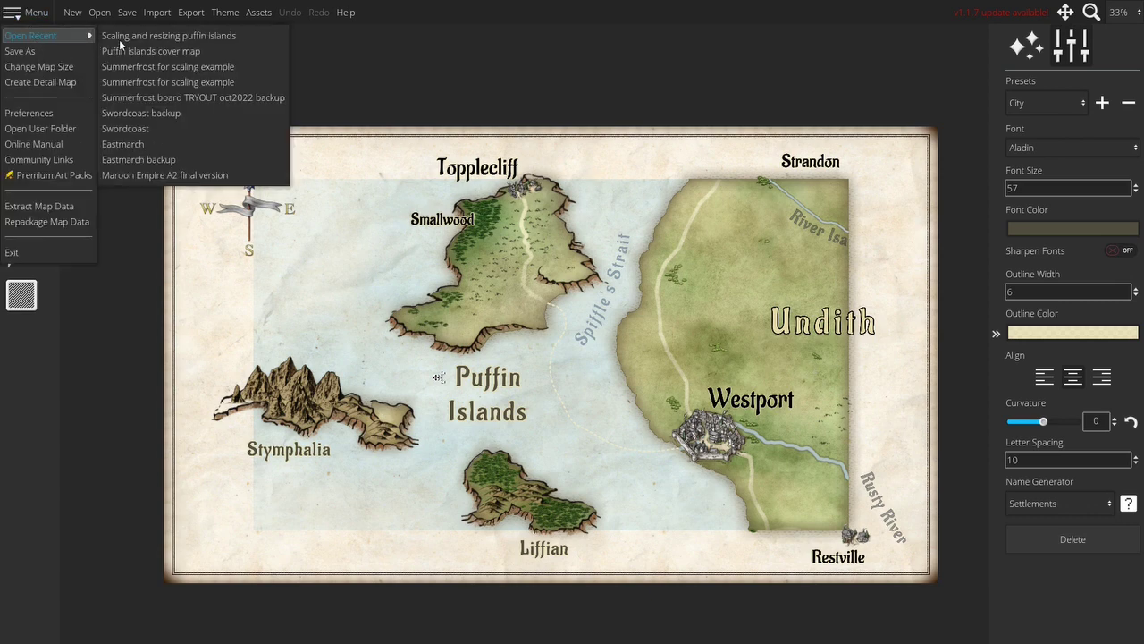
click(169, 38)
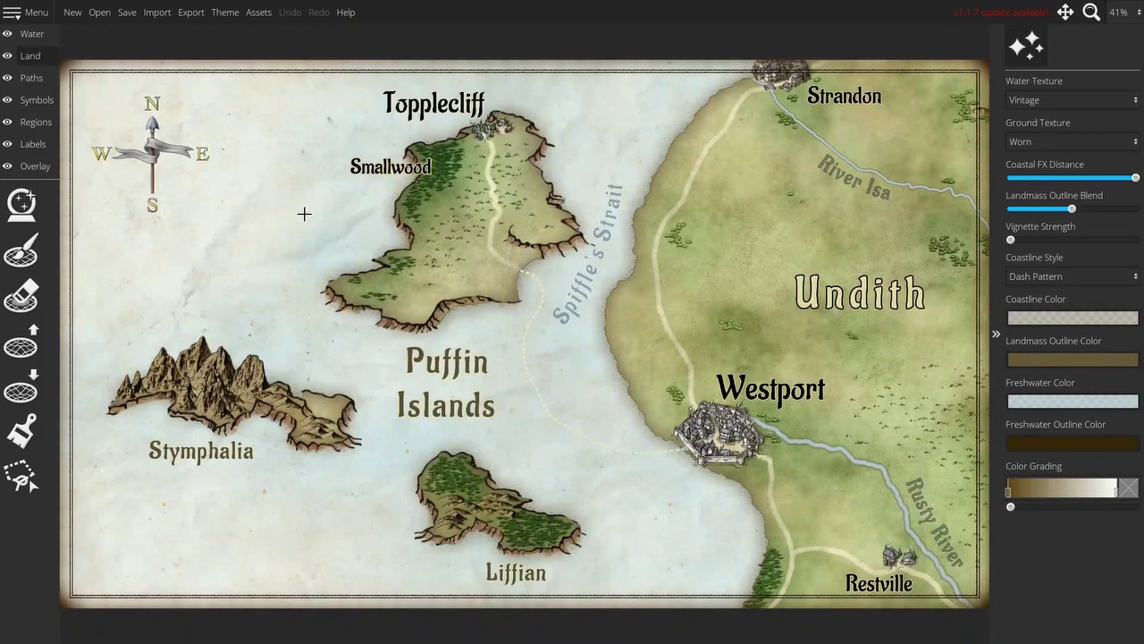
Step: Anchor the map right, unlink width from height, and widen it to 4463 px
click(13, 12)
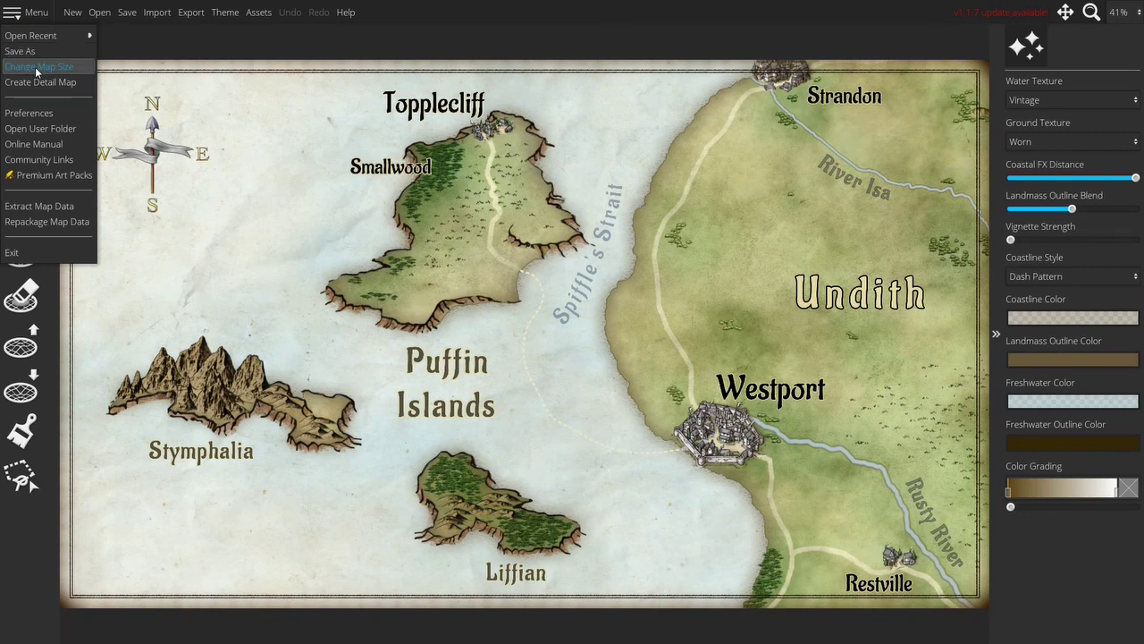
click(38, 66)
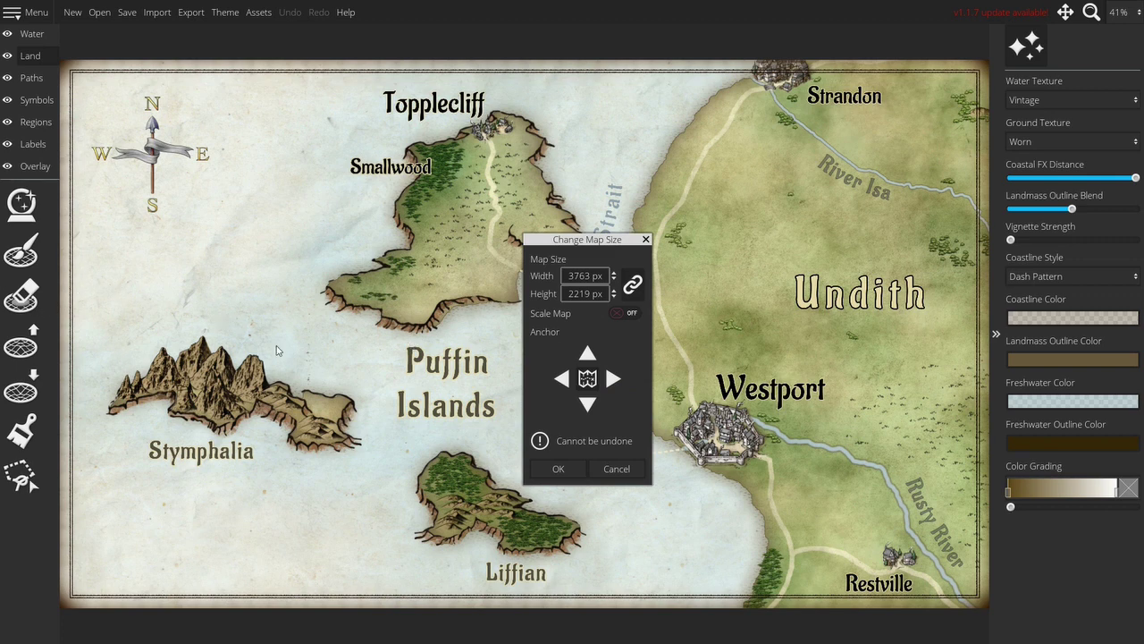
click(612, 380)
click(634, 286)
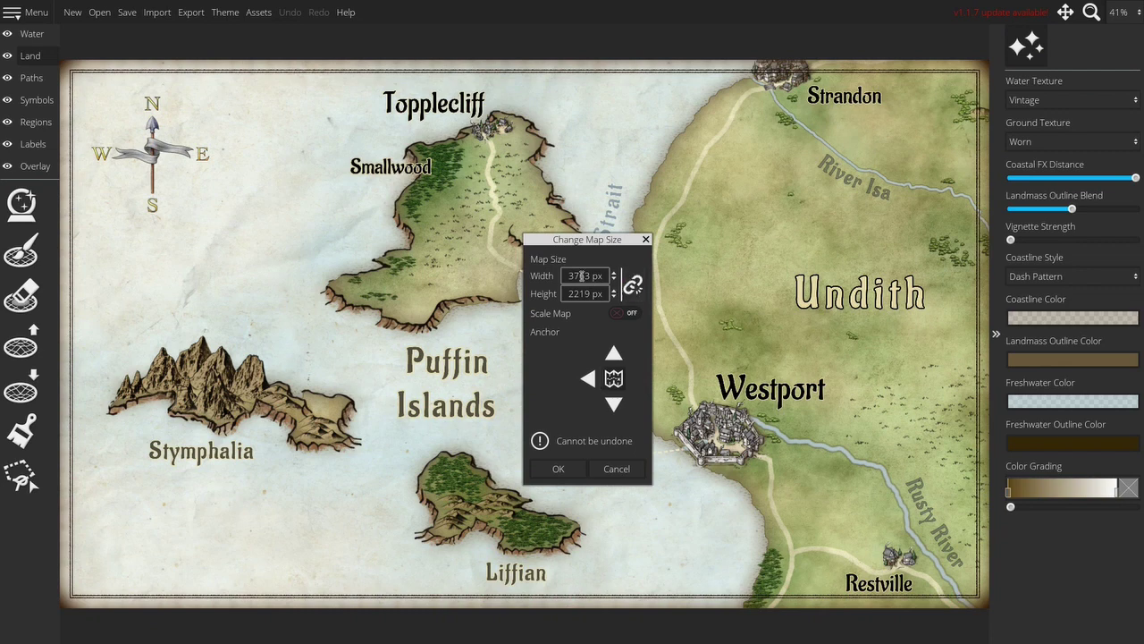
drag(583, 276, 565, 278)
text(446)
click(577, 294)
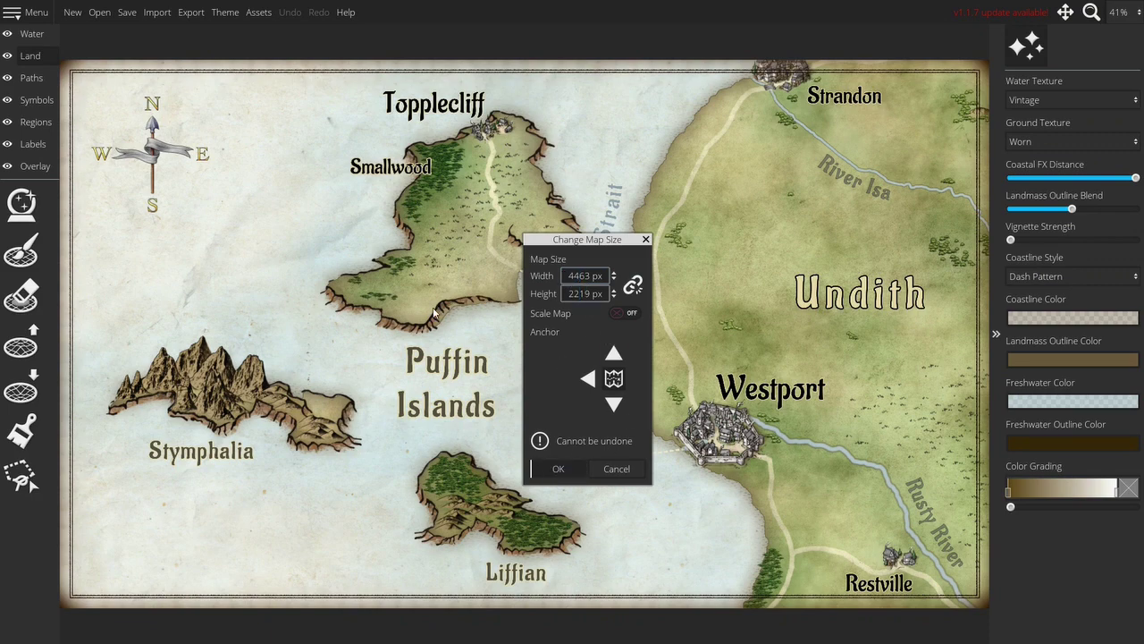
key(Return)
scroll(433, 272, down, 3)
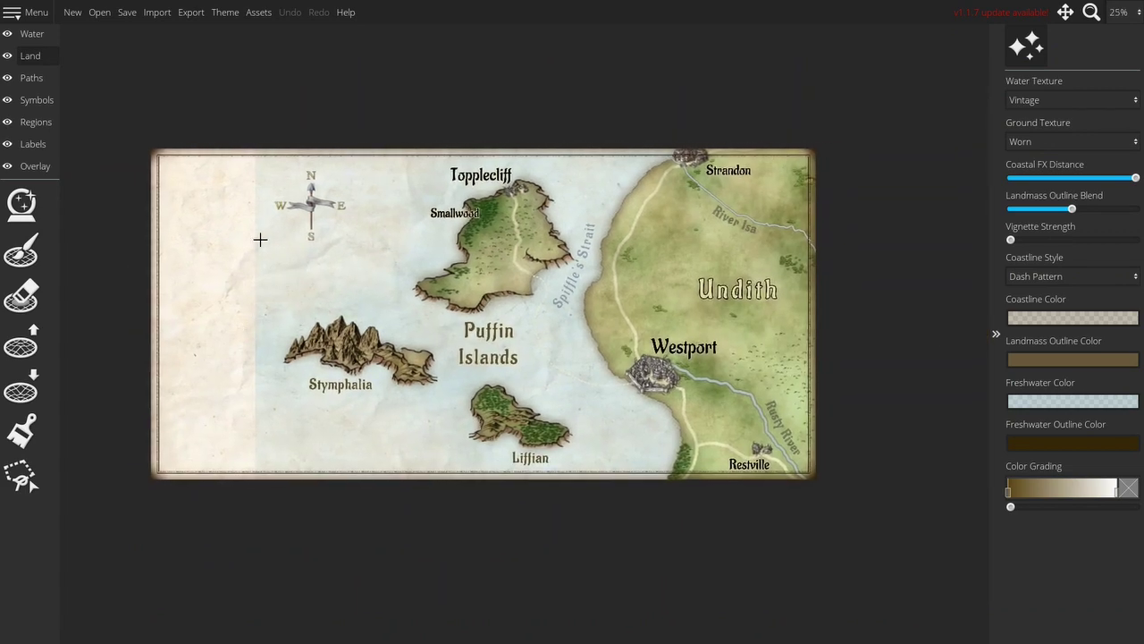
Step: Paint a small patch of land on the blank parchment west of the islands
click(24, 254)
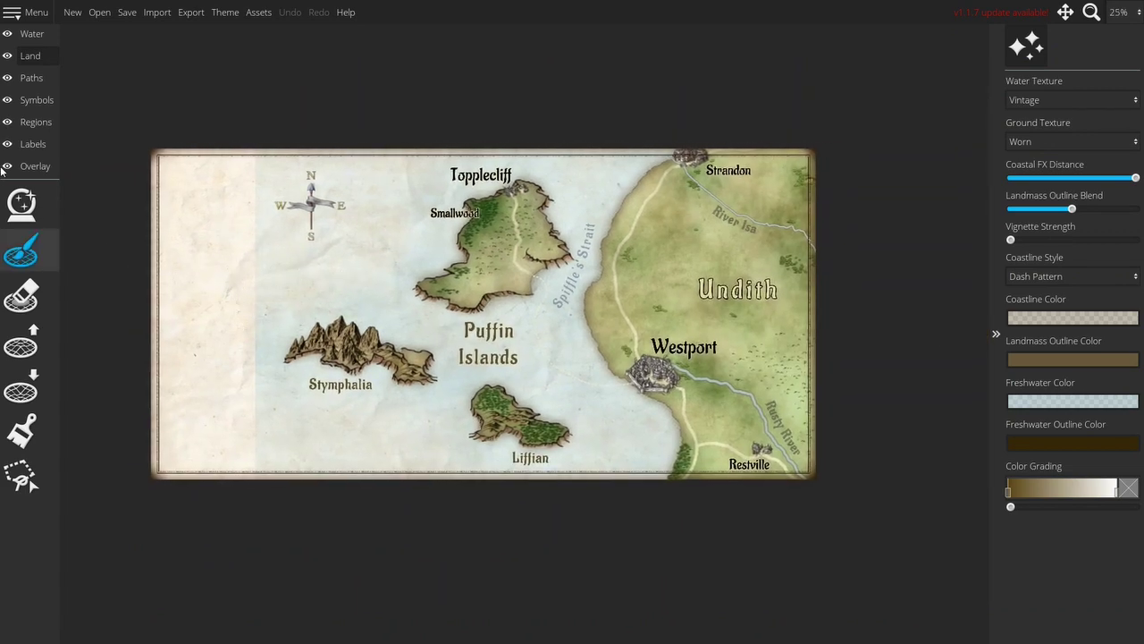
click(34, 288)
click(28, 259)
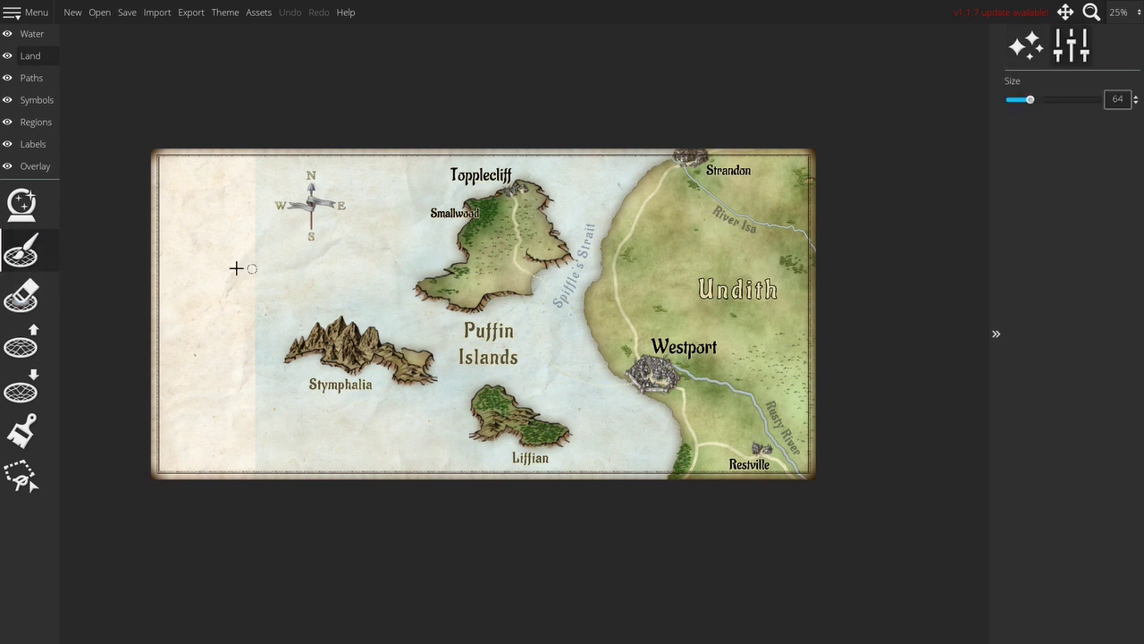
mouse_move(235, 266)
mouse_down()
mouse_move(189, 264)
mouse_move(203, 280)
mouse_move(220, 277)
mouse_up()
Step: Crop the map width back to 3900 px without scaling, then zoom in
click(12, 14)
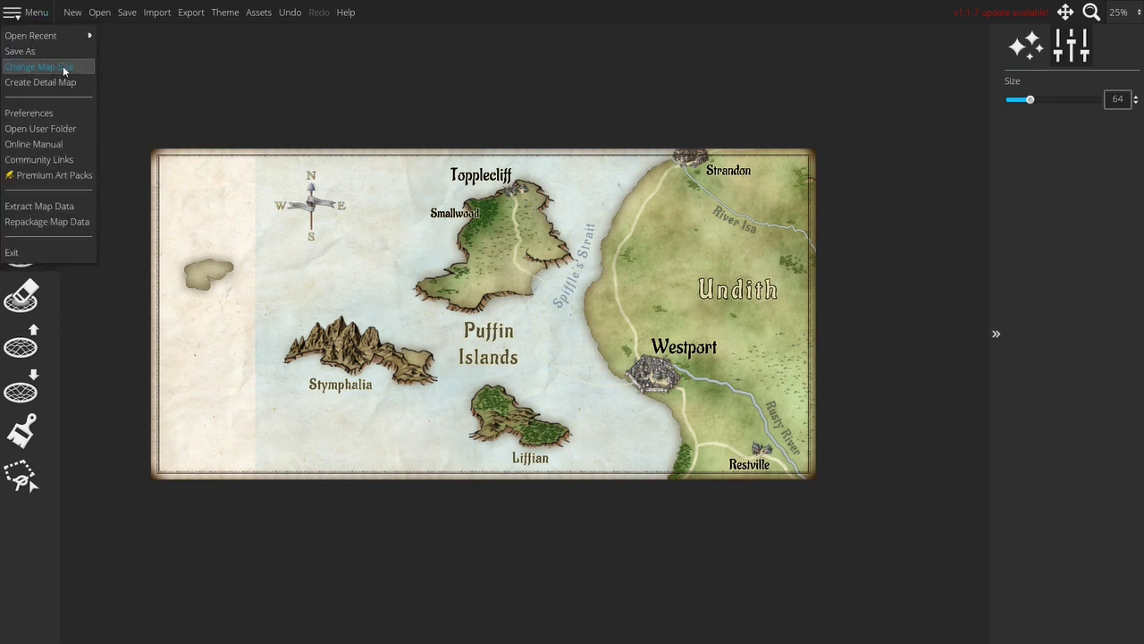
click(62, 65)
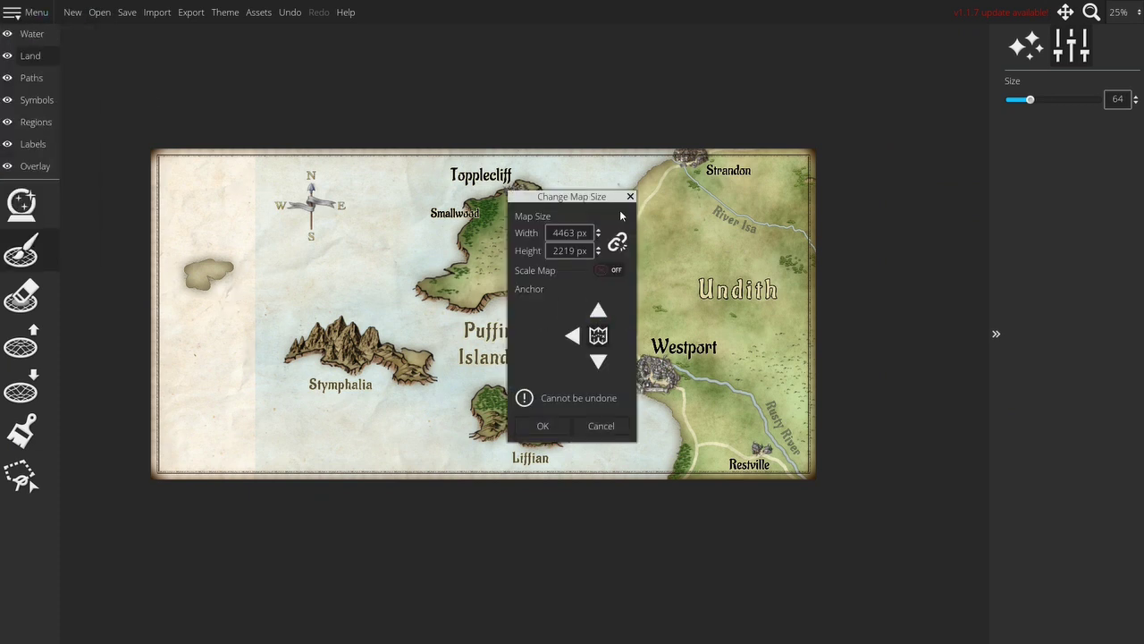
click(550, 233)
text(3900)
key(Tab)
click(534, 430)
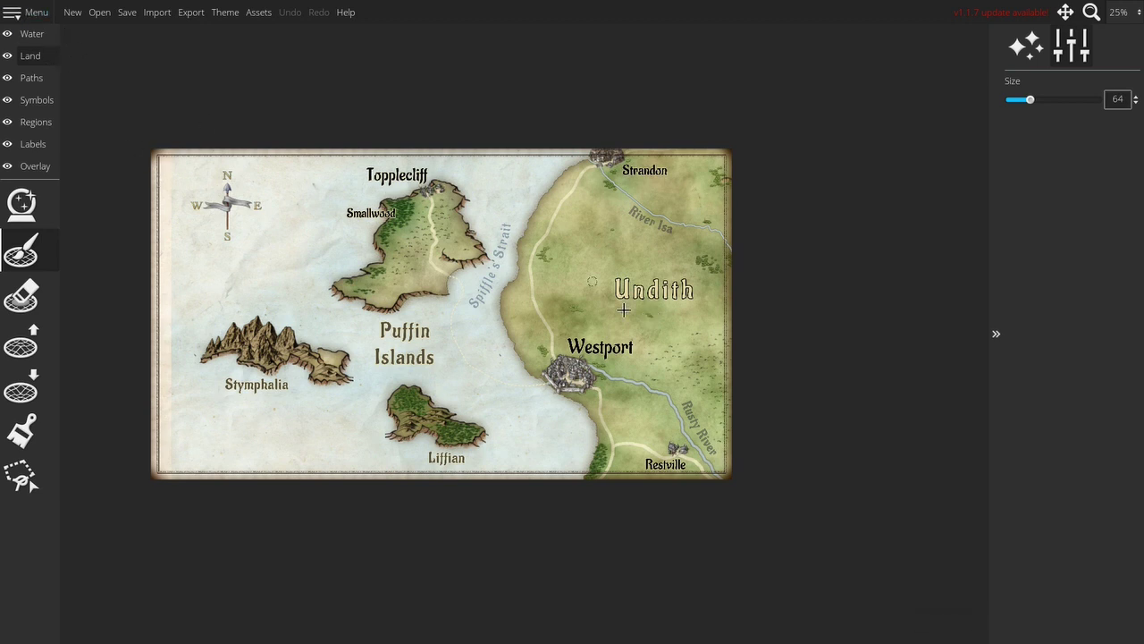
scroll(488, 332, up, 1)
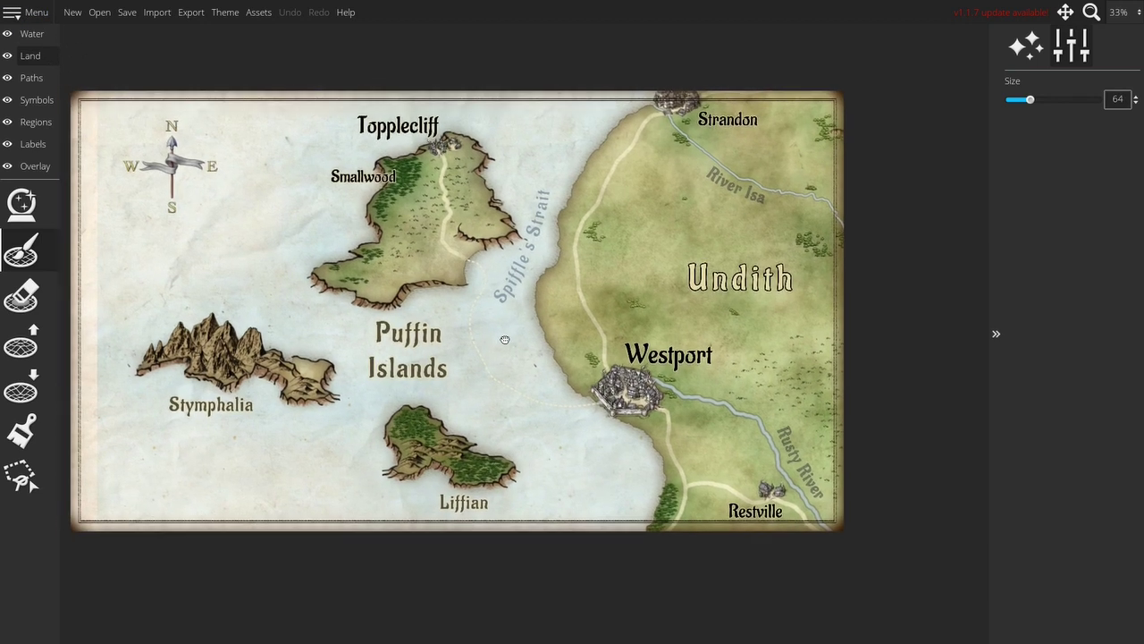
click(25, 13)
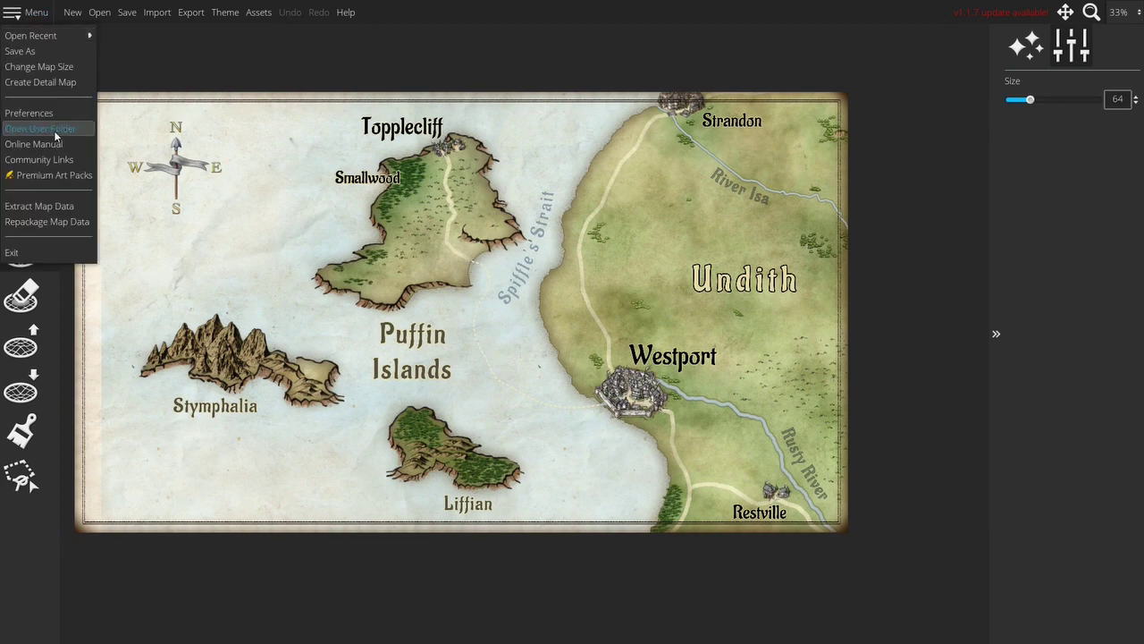
Step: Set the anchor to bottom-centre and crop the map to 3800 × 2162 px
click(39, 67)
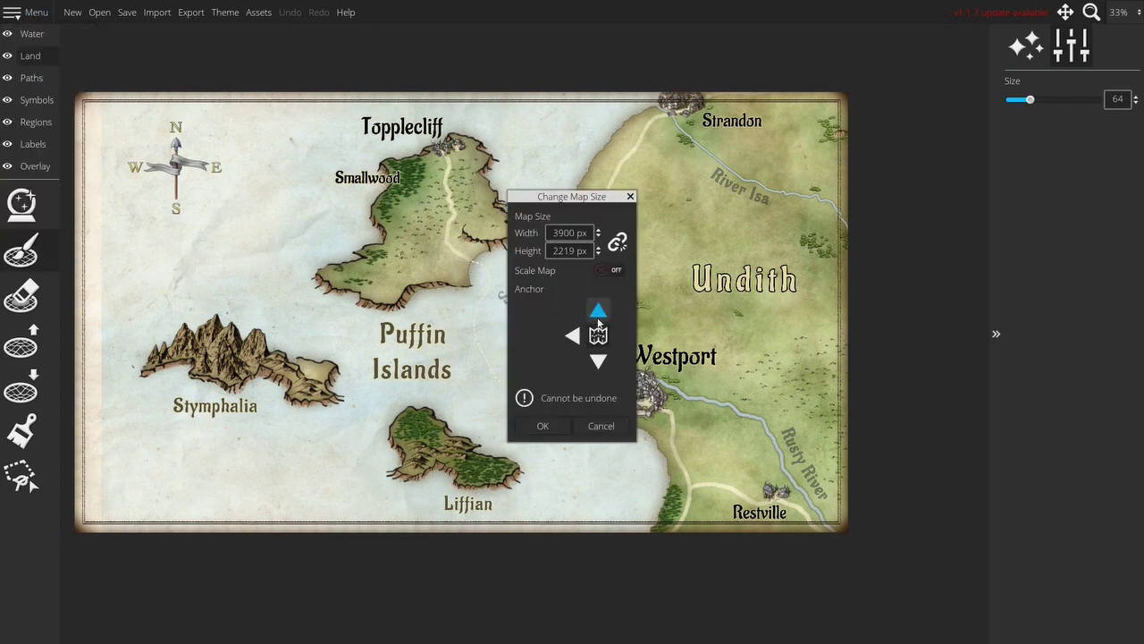
click(597, 318)
click(598, 334)
click(598, 315)
click(598, 336)
click(598, 361)
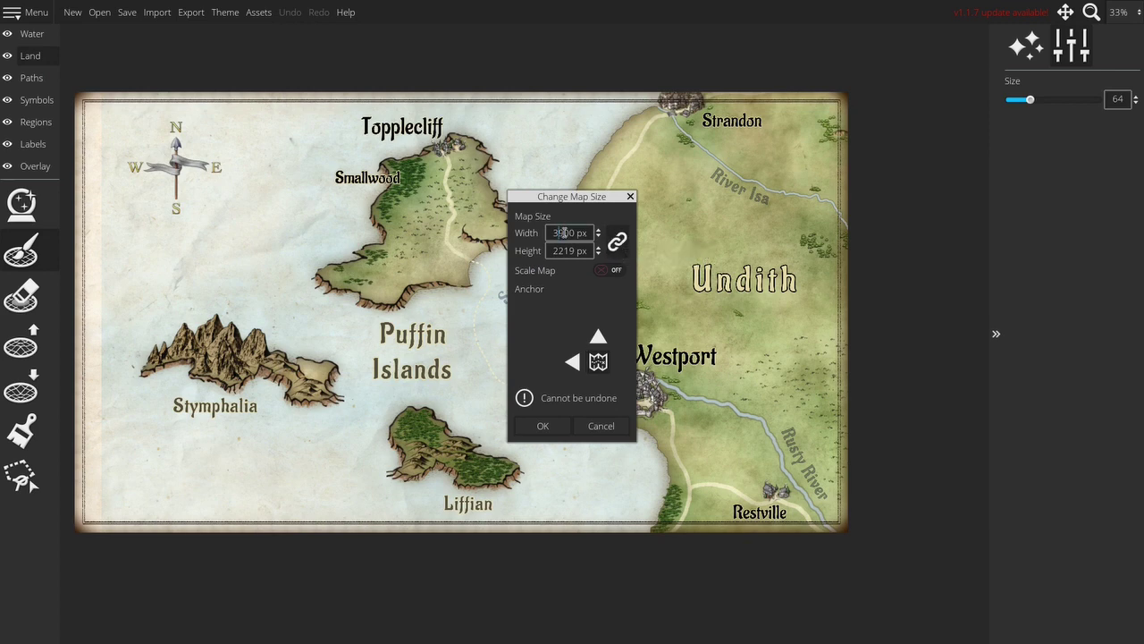
key(BackSpace)
text(8)
key(Tab)
click(547, 429)
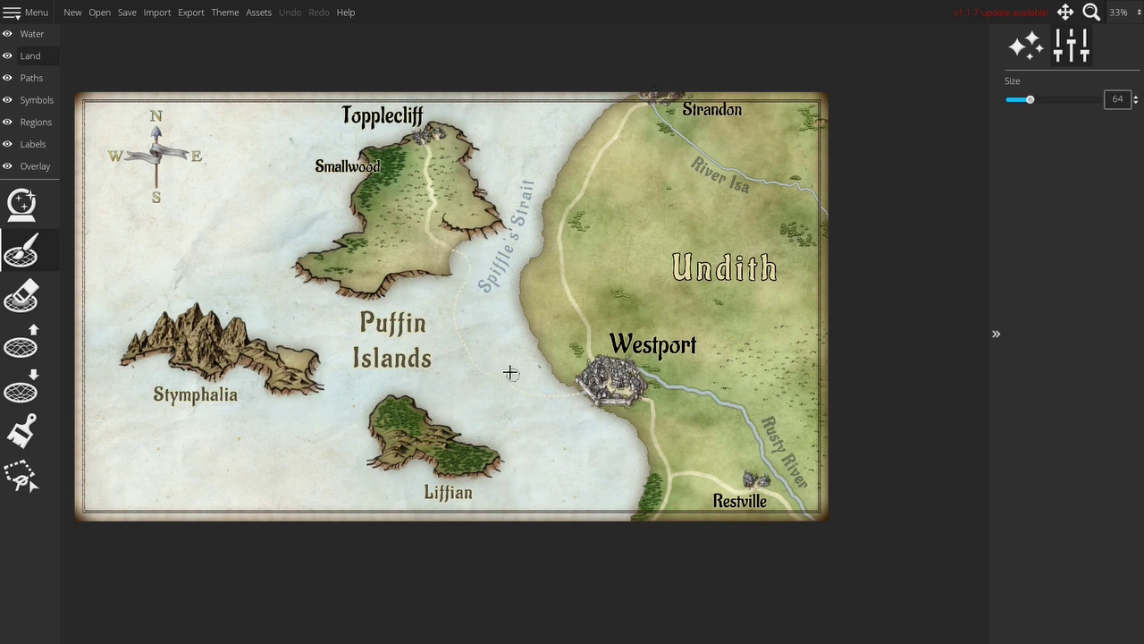
Step: Try different resize anchors and toggle Scale Map on and back off
click(14, 12)
click(34, 67)
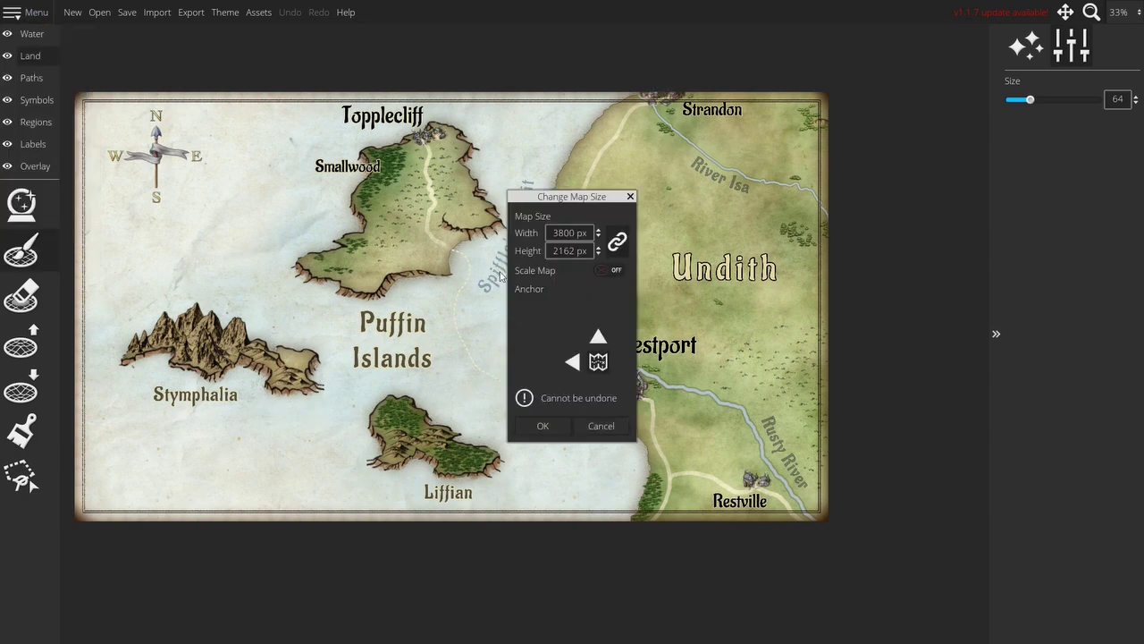
click(573, 362)
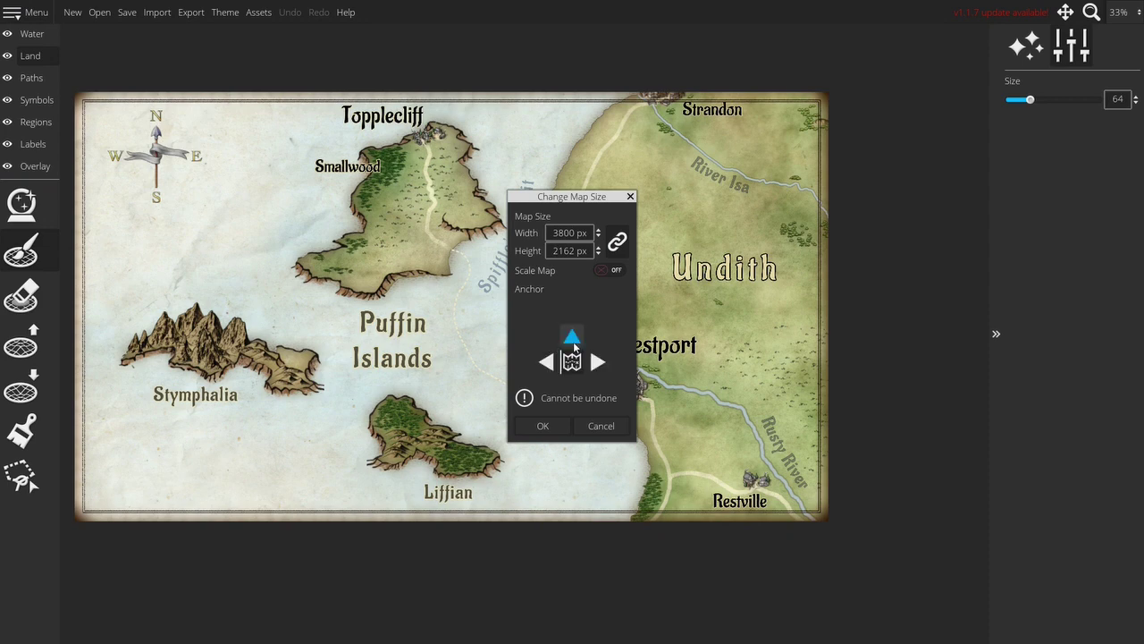
click(573, 338)
click(572, 309)
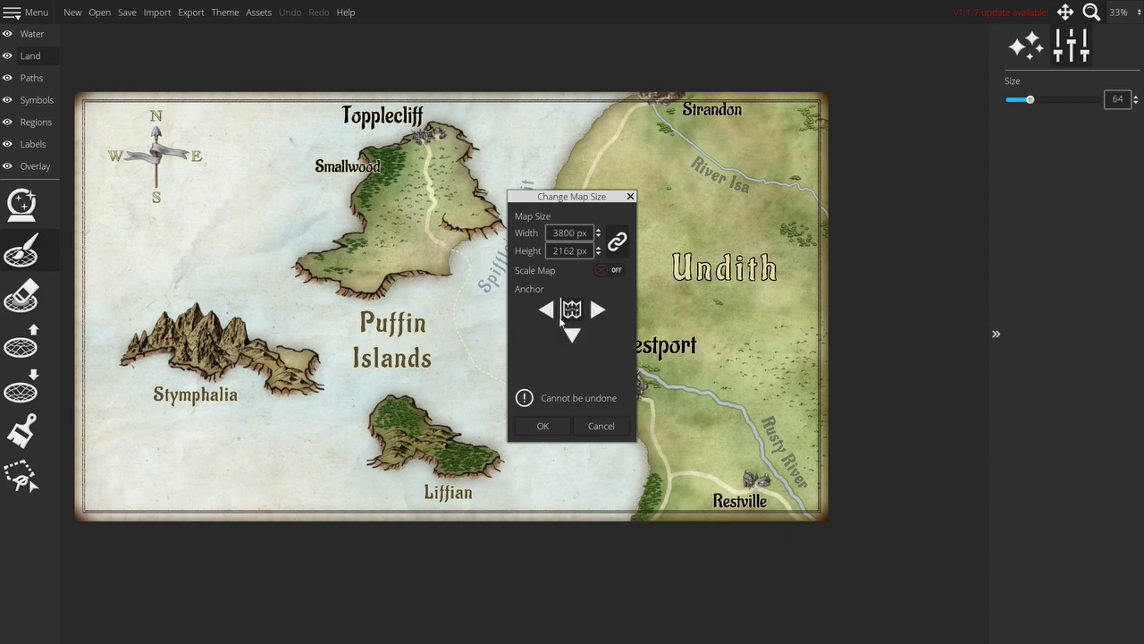
click(546, 309)
click(615, 270)
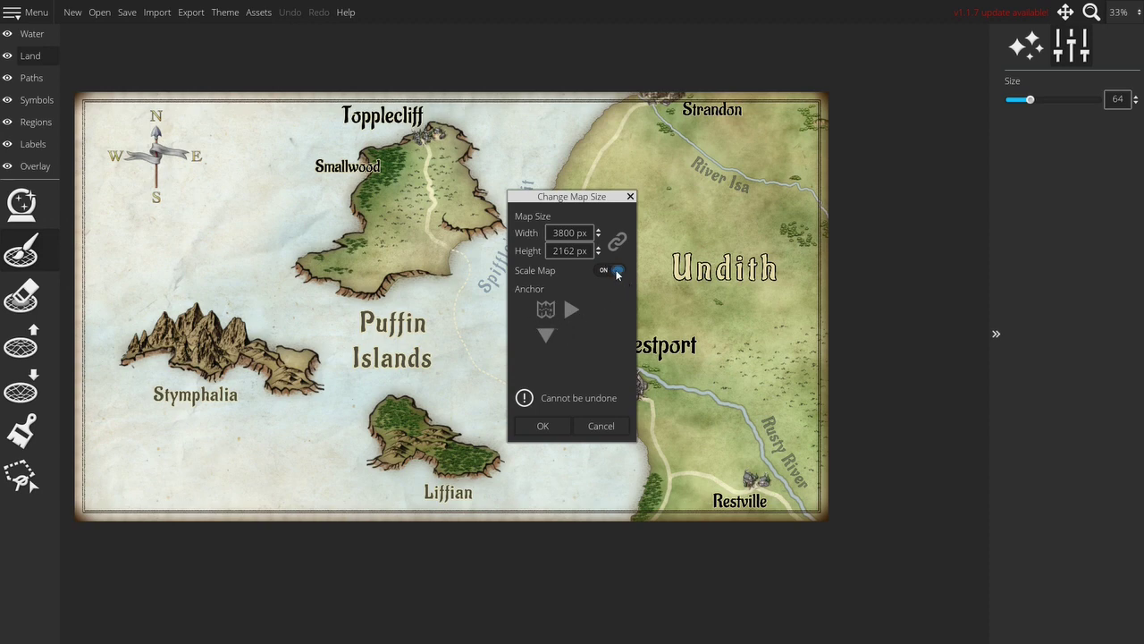
click(615, 270)
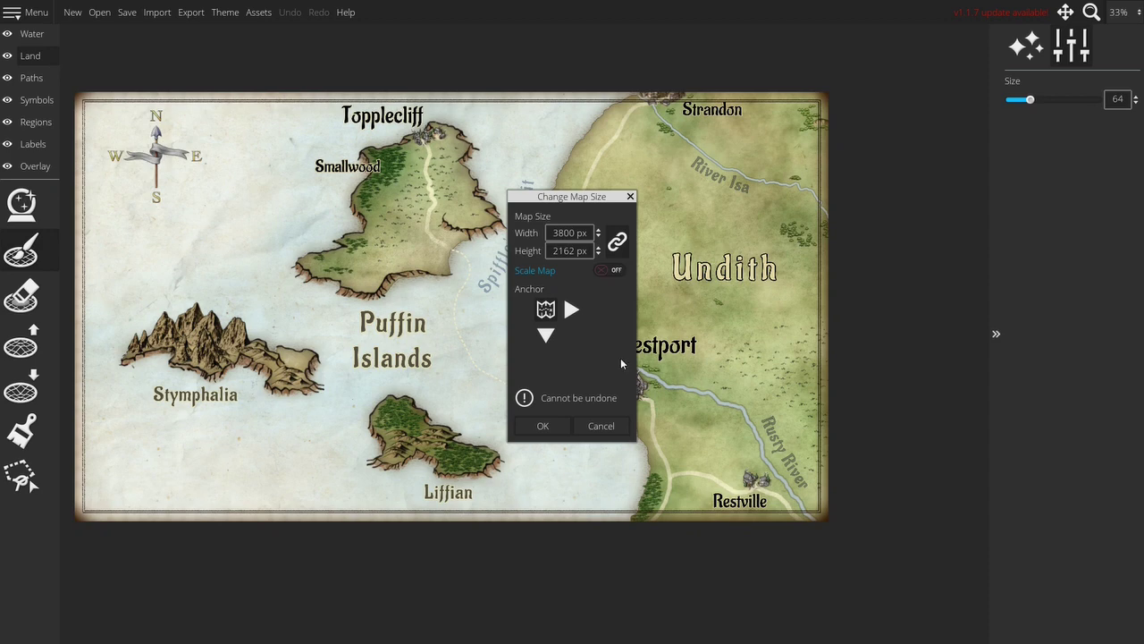
Step: Anchor the resize middle-left and crop the map width to 2100 px
click(574, 310)
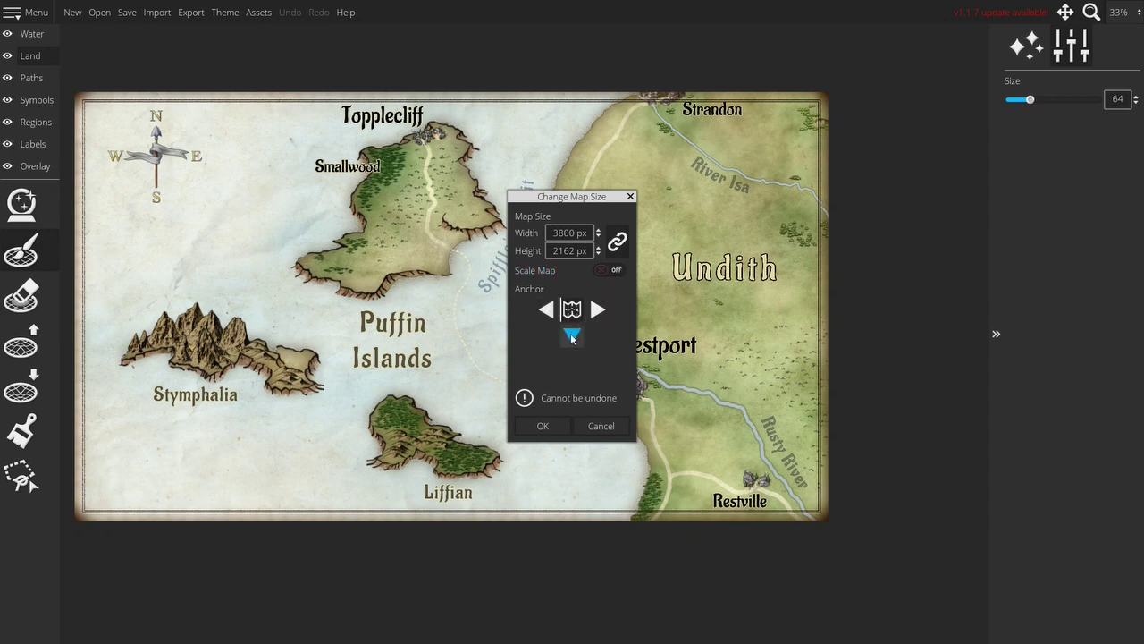
click(572, 336)
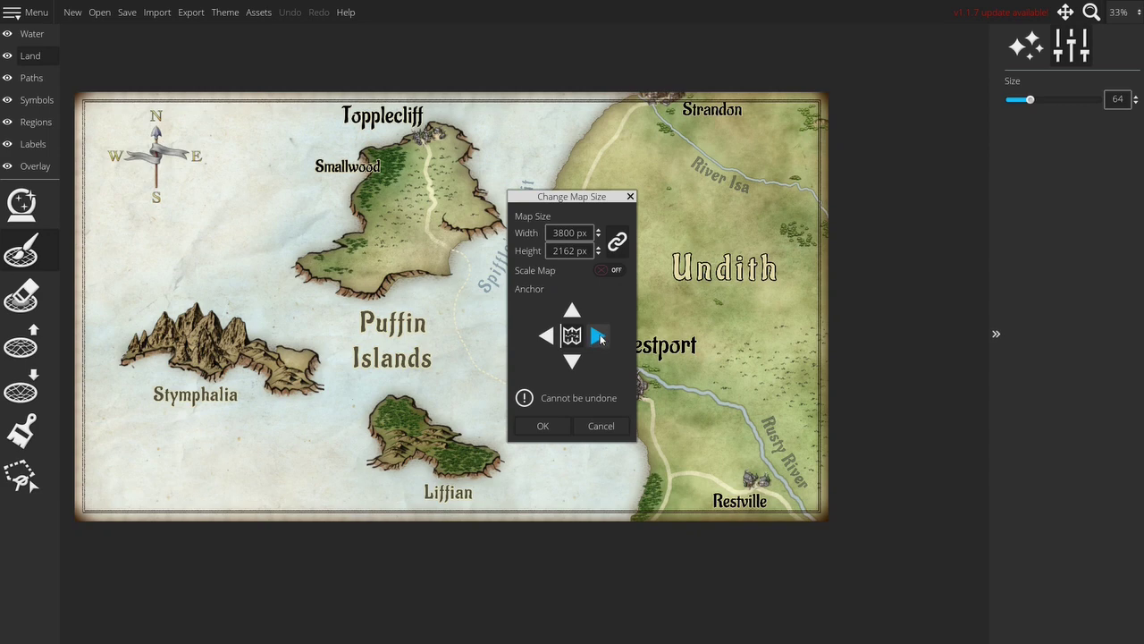
click(601, 337)
click(572, 337)
click(553, 337)
click(564, 232)
drag(564, 232, 551, 232)
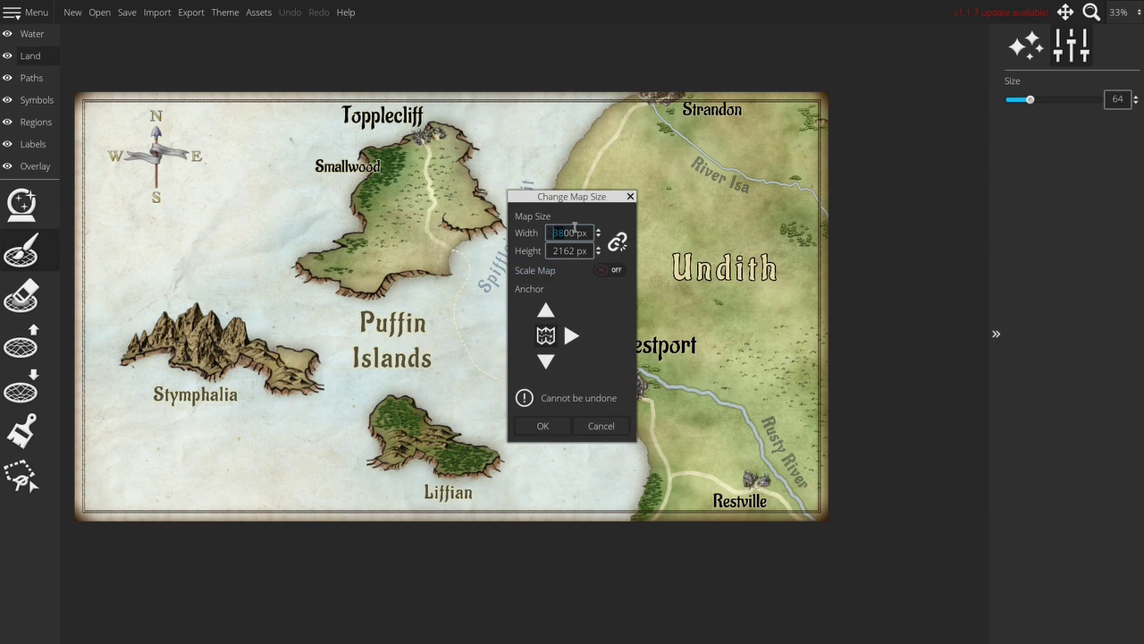
text(21)
click(539, 427)
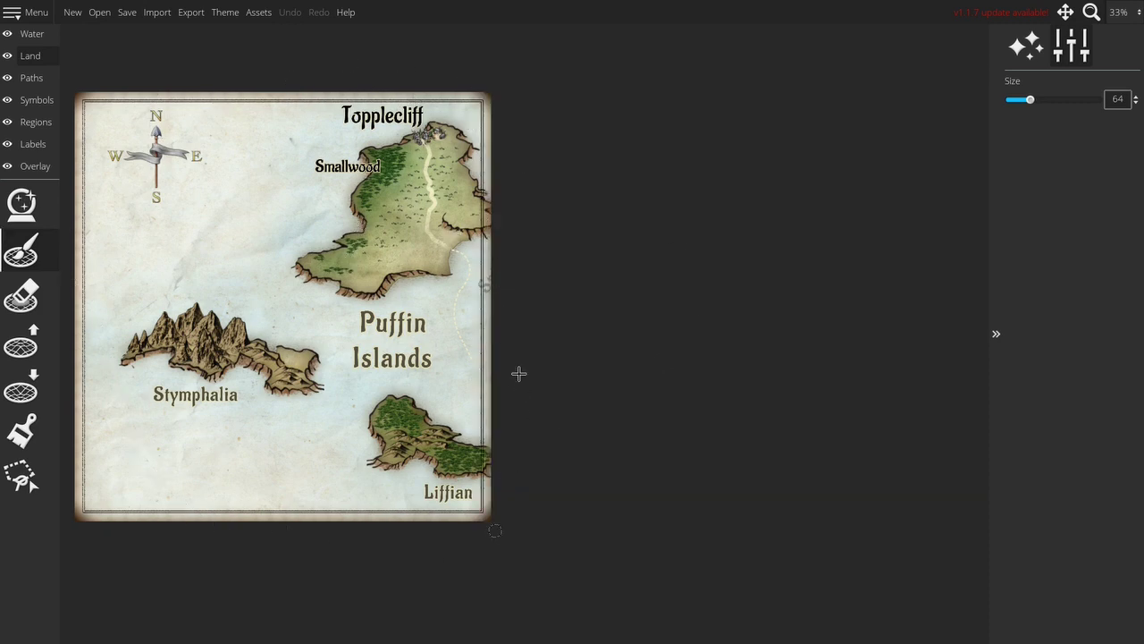
Step: Reopen the recent Undith and Puffin Islands map, discarding the unsaved cropped version
click(27, 12)
mouse_move(62, 36)
click(166, 37)
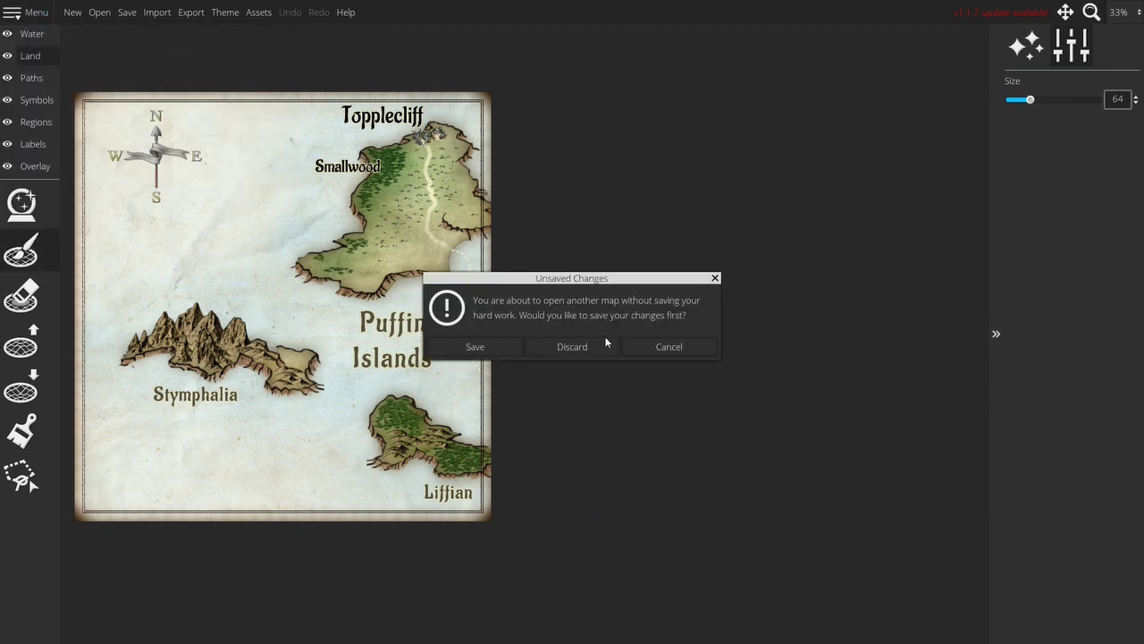
click(563, 346)
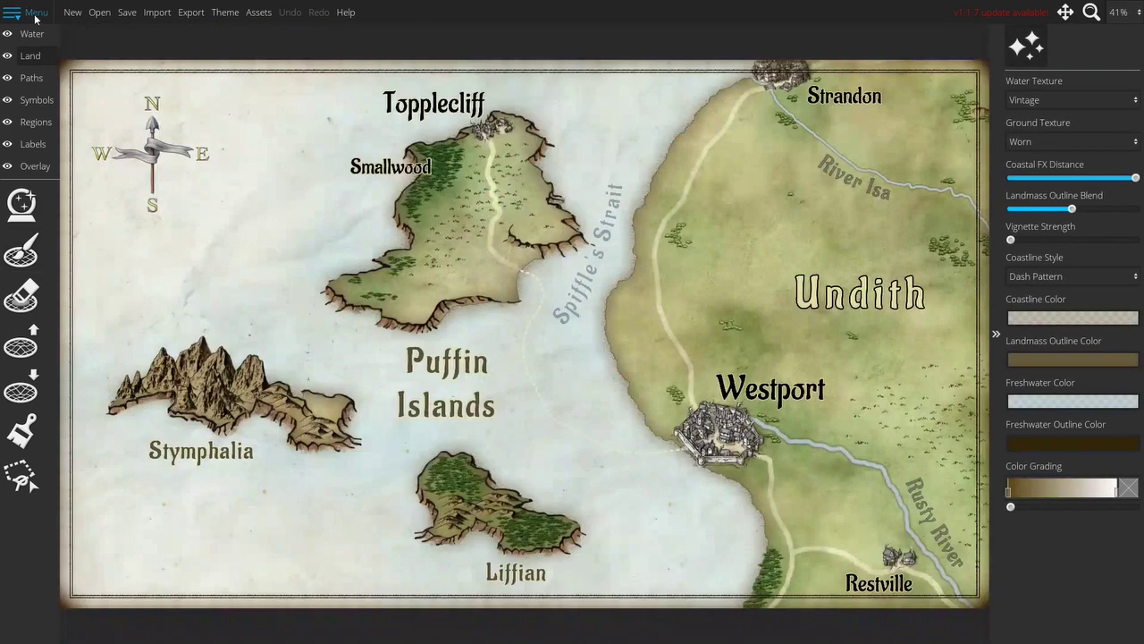
click(28, 14)
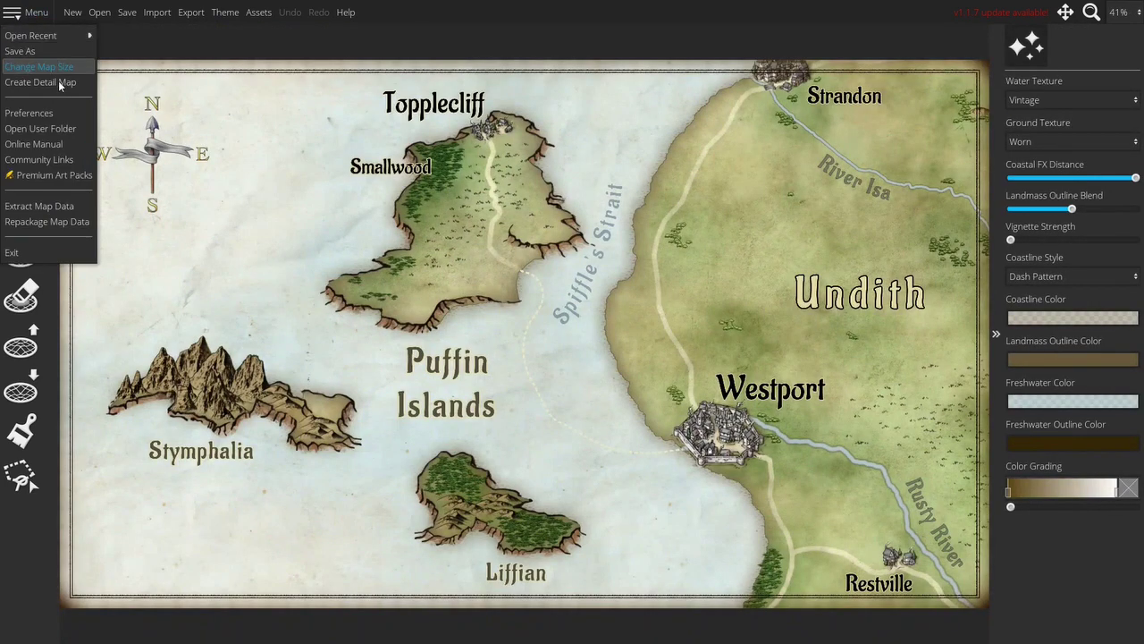
Step: Generate a 2x zoom detail map from the western half around the Puffin Islands (4525 × 4385 px)
click(20, 83)
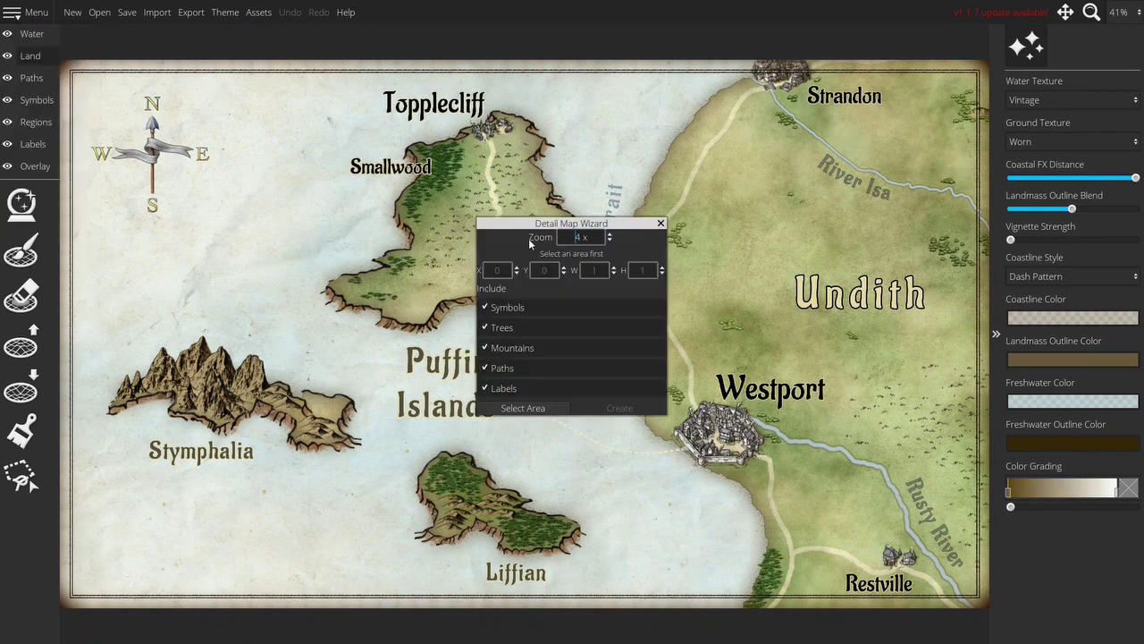
drag(573, 240, 582, 237)
text(2)
drag(534, 222, 769, 154)
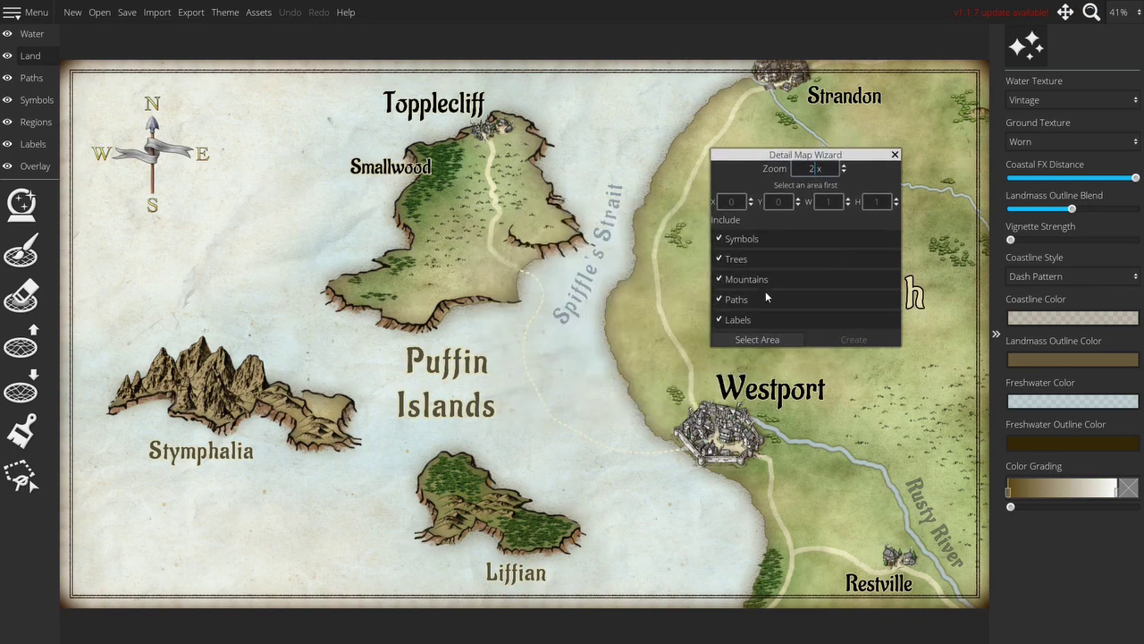
click(757, 339)
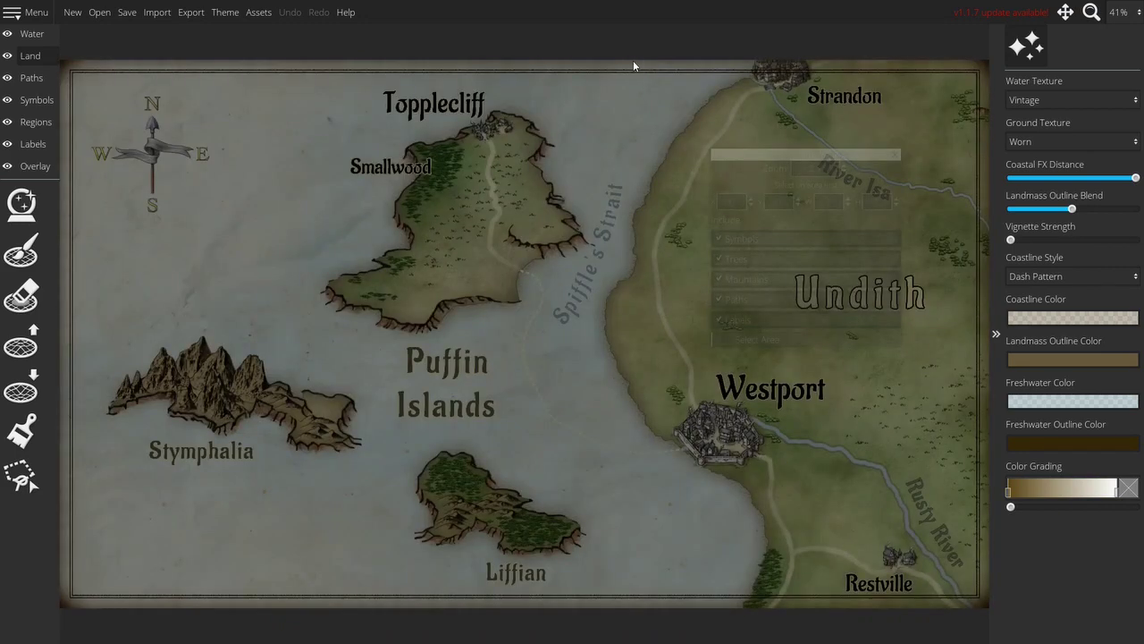
drag(633, 62, 72, 607)
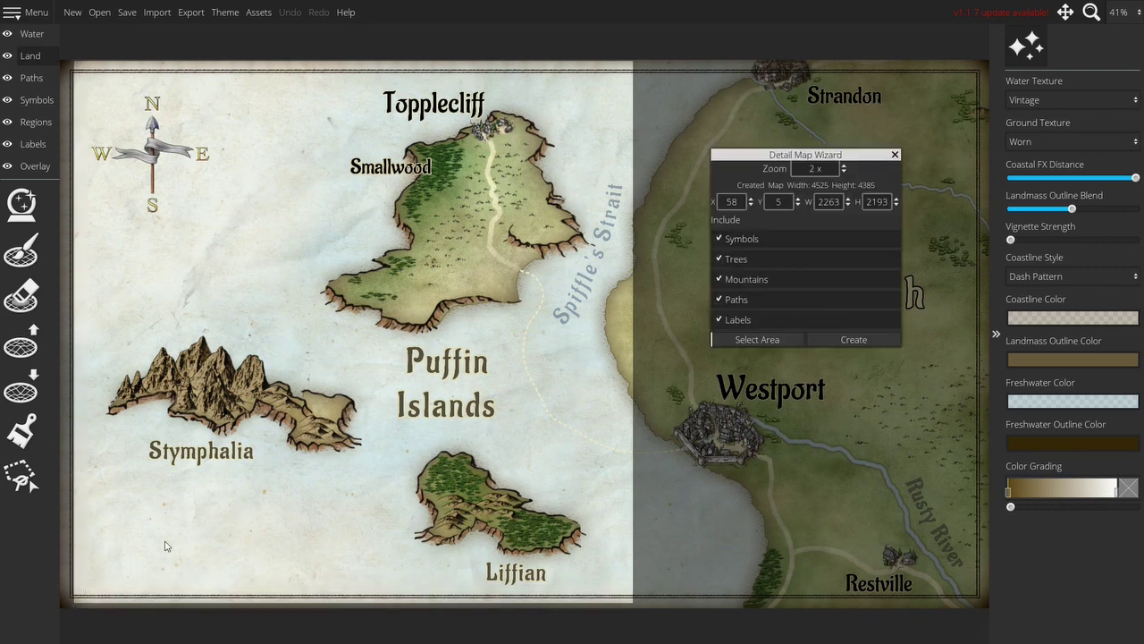
click(855, 339)
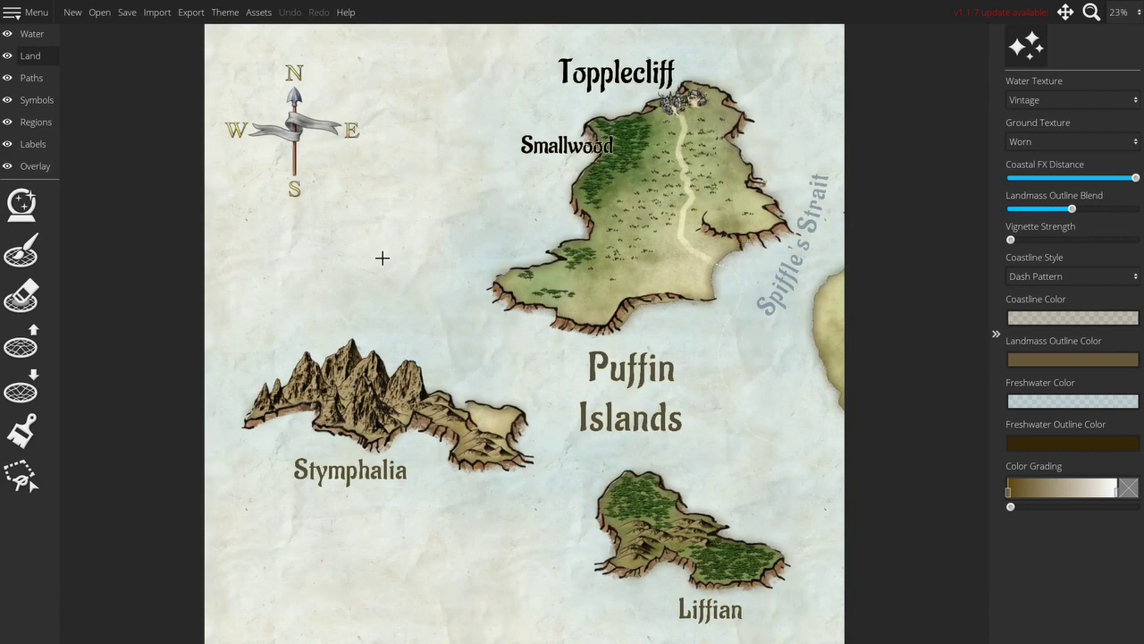
click(25, 12)
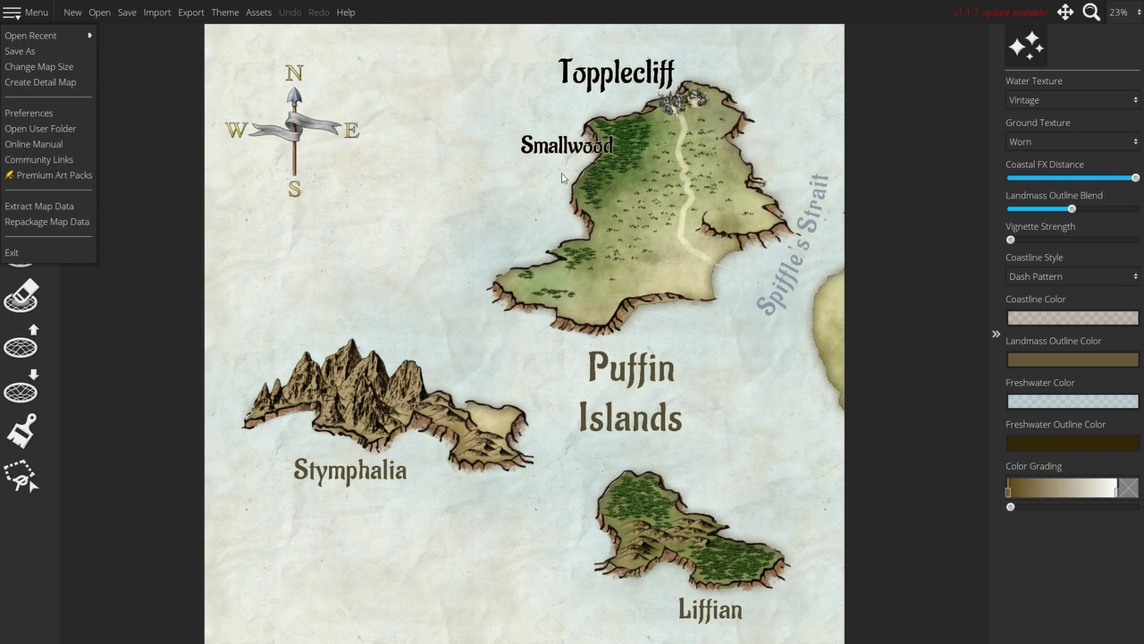
click(436, 175)
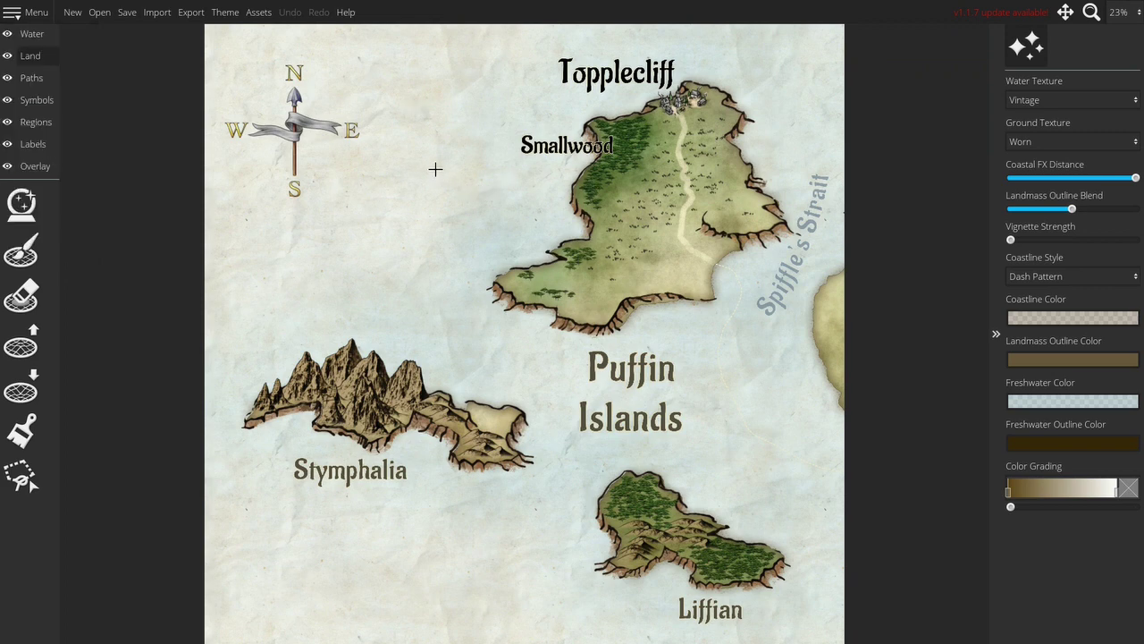